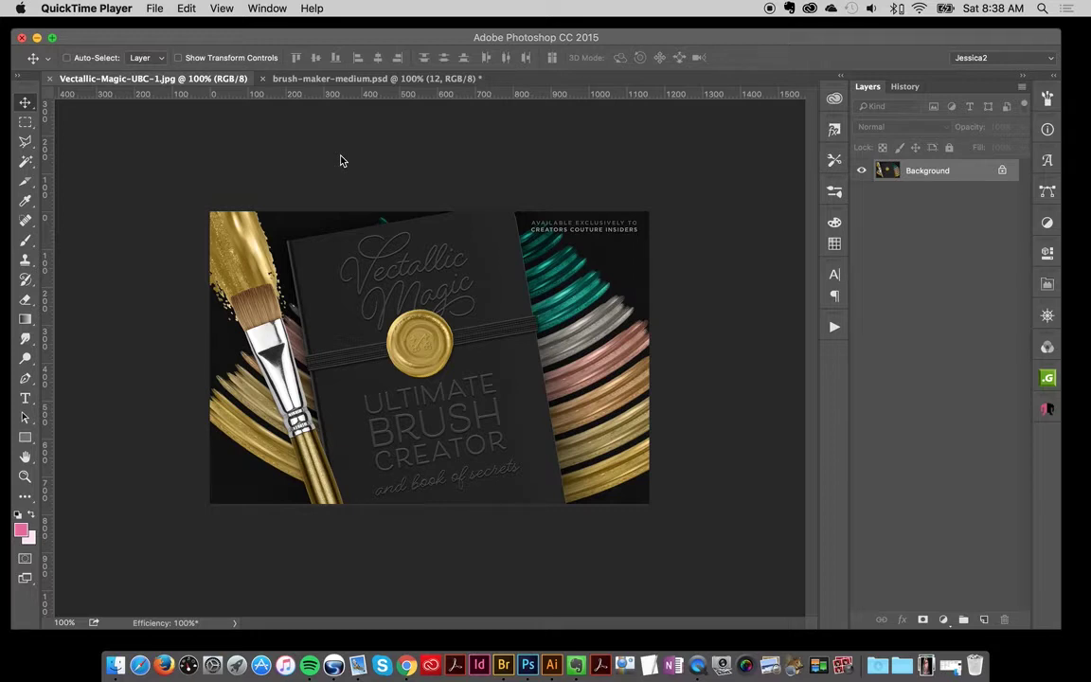
Open layer 12's Pattern Overlay in brush-maker-medium.psd and pick a lighter gold pattern.
left_click(326, 74)
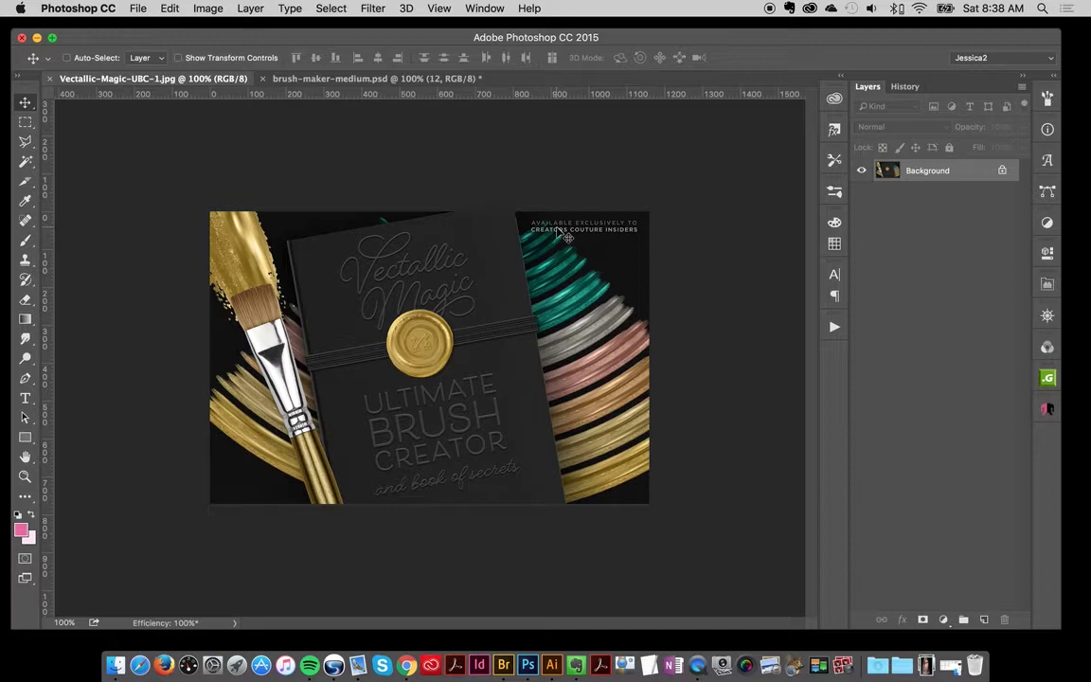
left_click(357, 80)
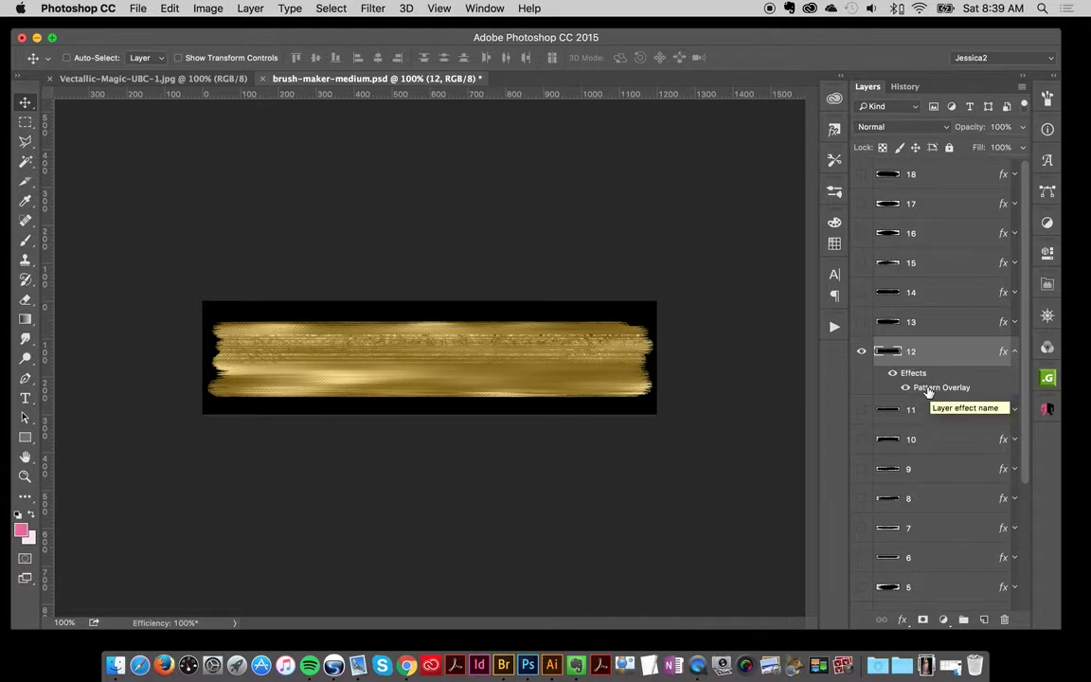
double_click(933, 390)
left_click_drag(370, 139, 860, 120)
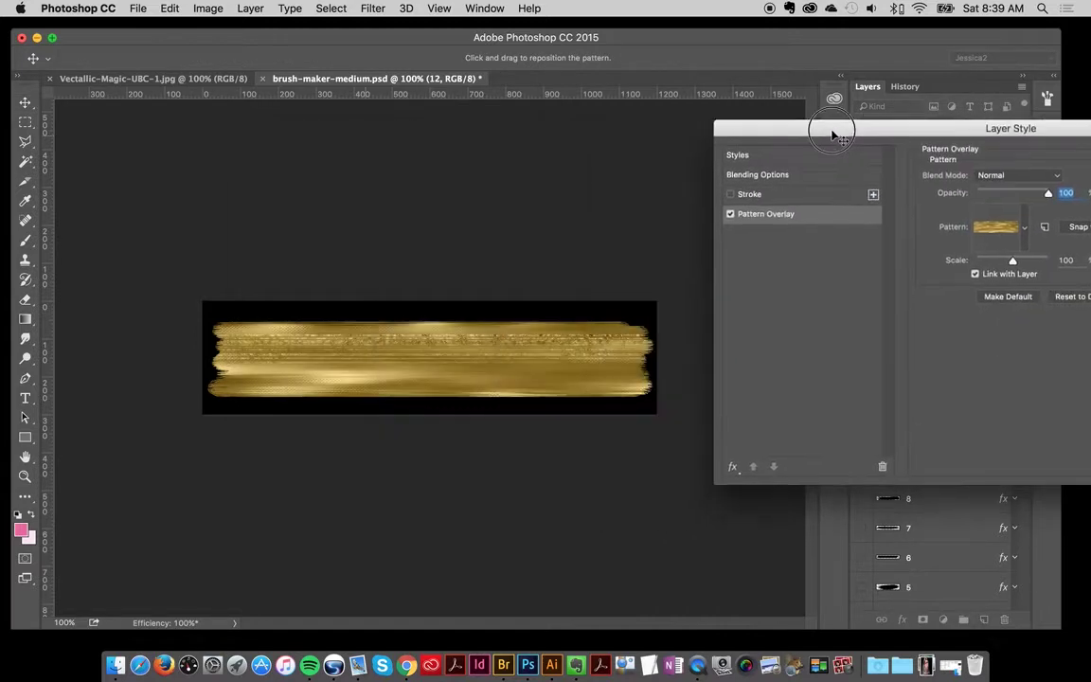
left_click(1049, 213)
left_click(919, 379)
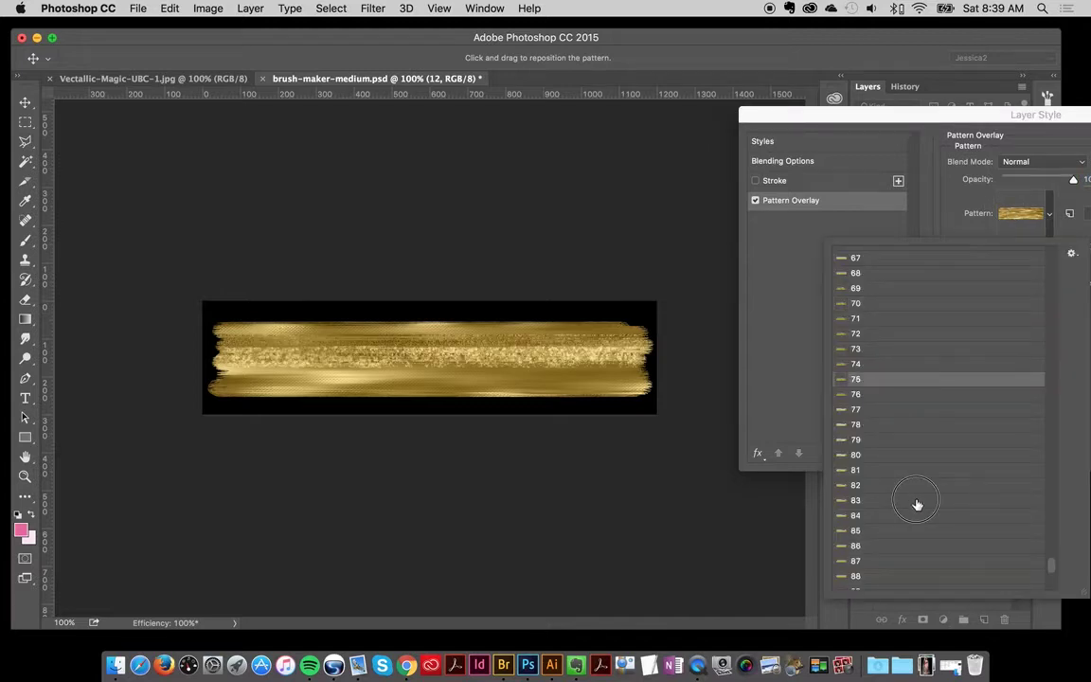
left_click(911, 530)
left_click(911, 425)
scroll(929, 336, "up", 2)
left_click(929, 305)
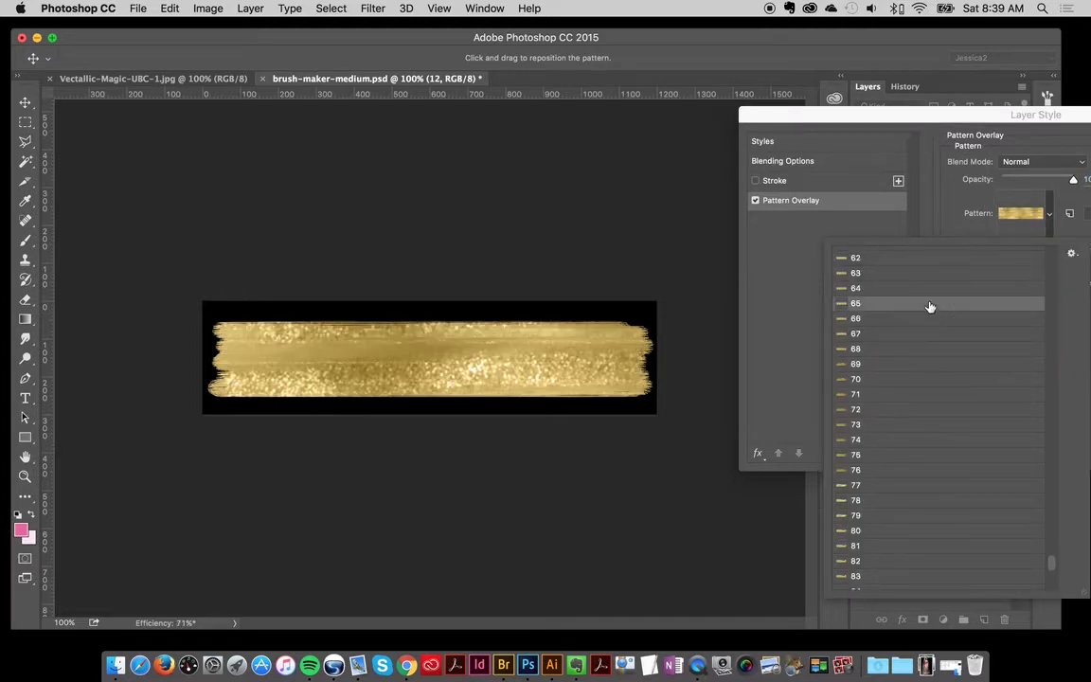
Set the pattern overlay Scale to 50%.
left_click_drag(903, 114, 726, 98)
left_click(914, 231)
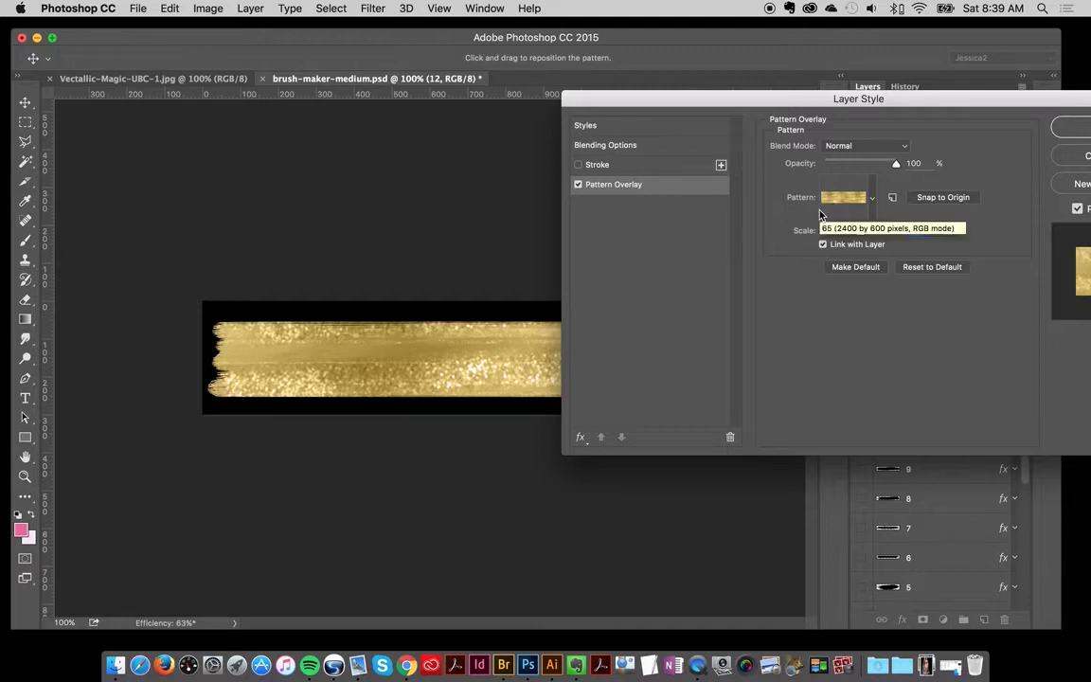
type("50")
left_click_drag(646, 100, 758, 96)
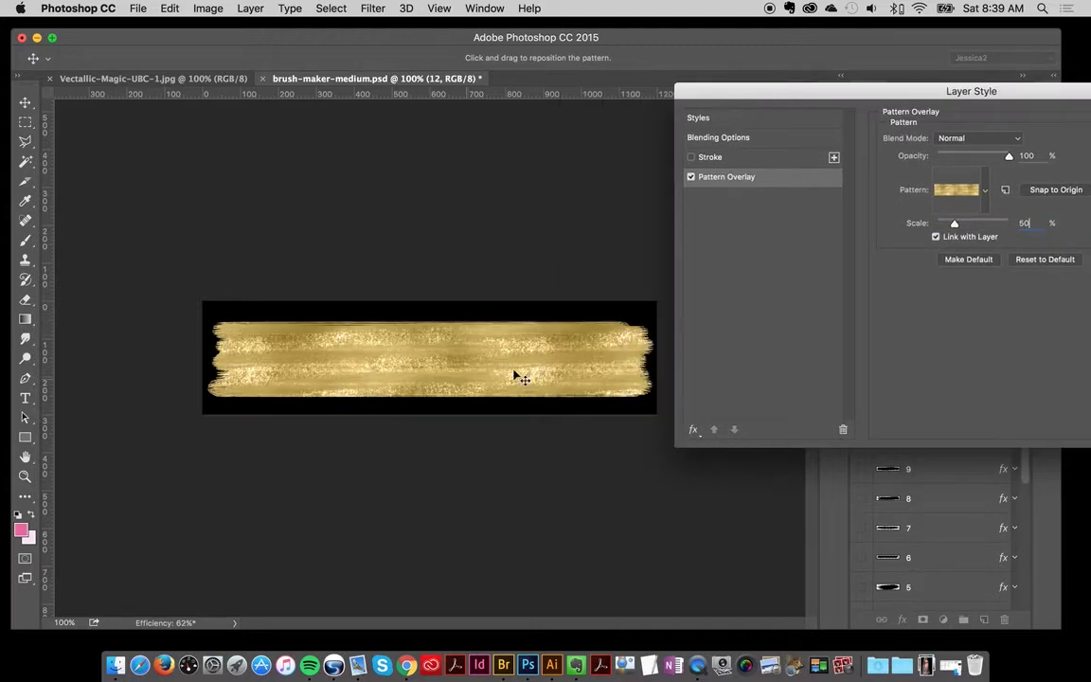
Try patterns 74 through 107, choose pattern 109, and reposition it in the stroke.
left_click(985, 190)
left_click(919, 416)
scroll(919, 455, "down", 3)
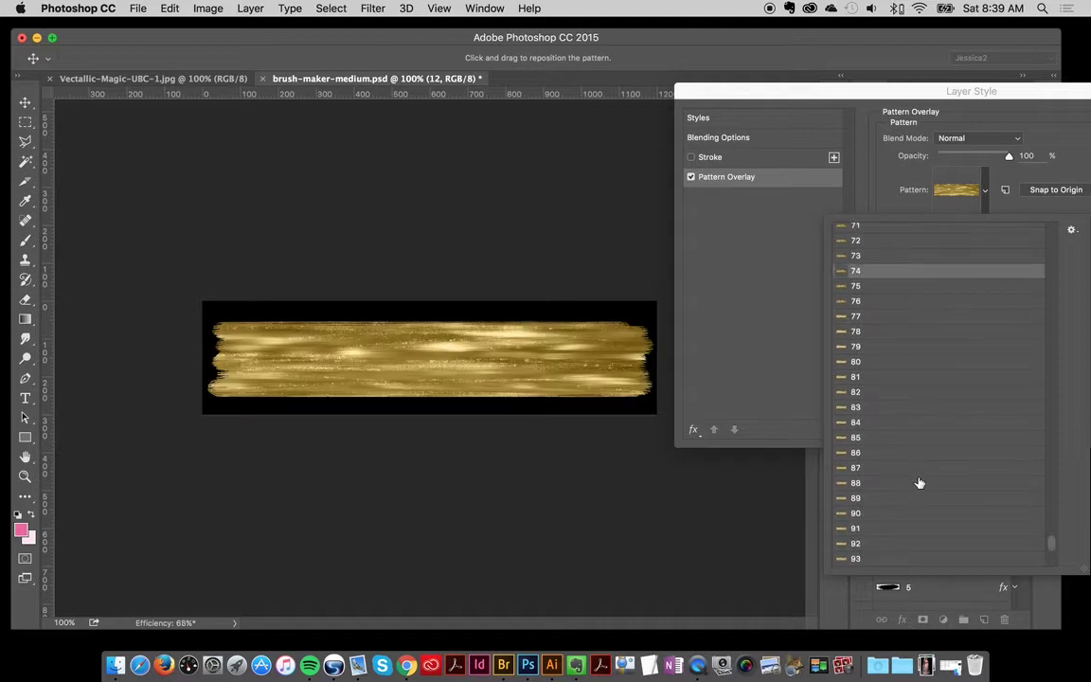
left_click(920, 435)
left_click(918, 373)
scroll(916, 379, "down", 4)
left_click(914, 392)
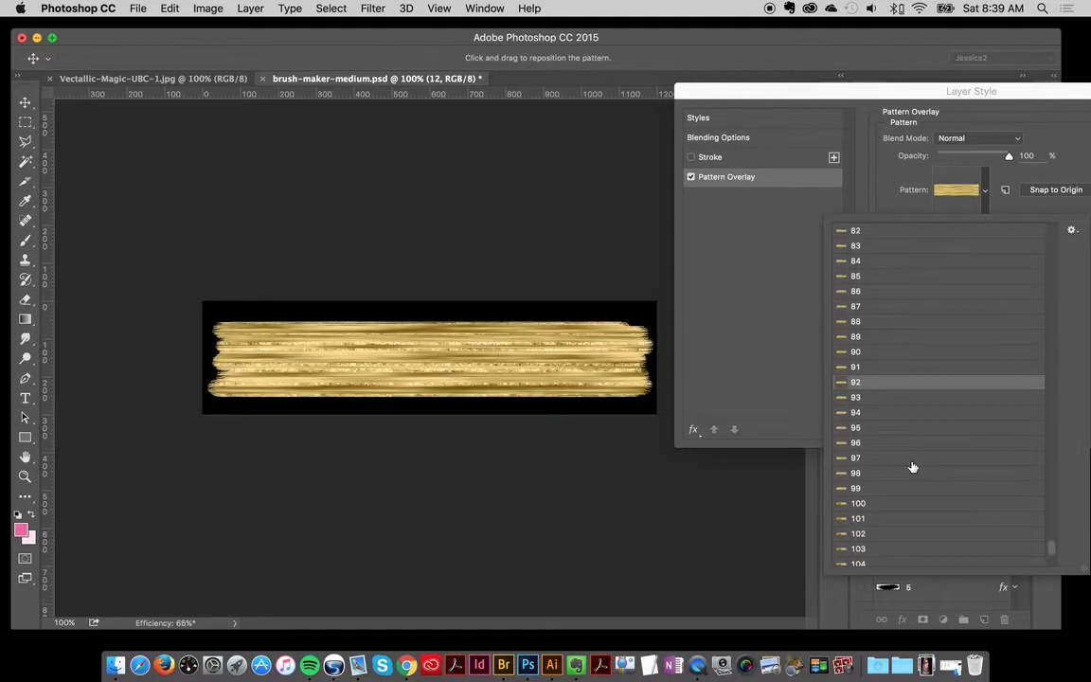
left_click(911, 457)
left_click(911, 487)
scroll(919, 493, "down", 2)
left_click(939, 470)
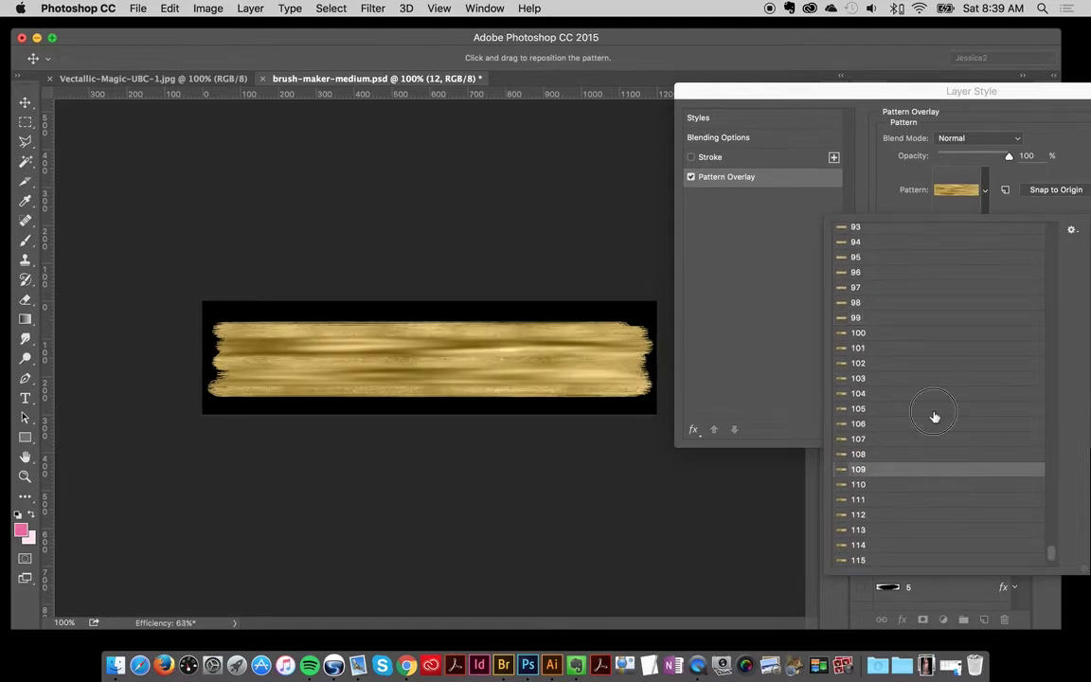
left_click(933, 410)
left_click(926, 440)
left_click(925, 473)
mouse_move(494, 368)
left_mouse_down()
mouse_move(483, 320)
mouse_move(482, 389)
left_mouse_up()
mouse_move(504, 312)
left_mouse_down()
mouse_move(478, 341)
mouse_move(485, 366)
left_mouse_up()
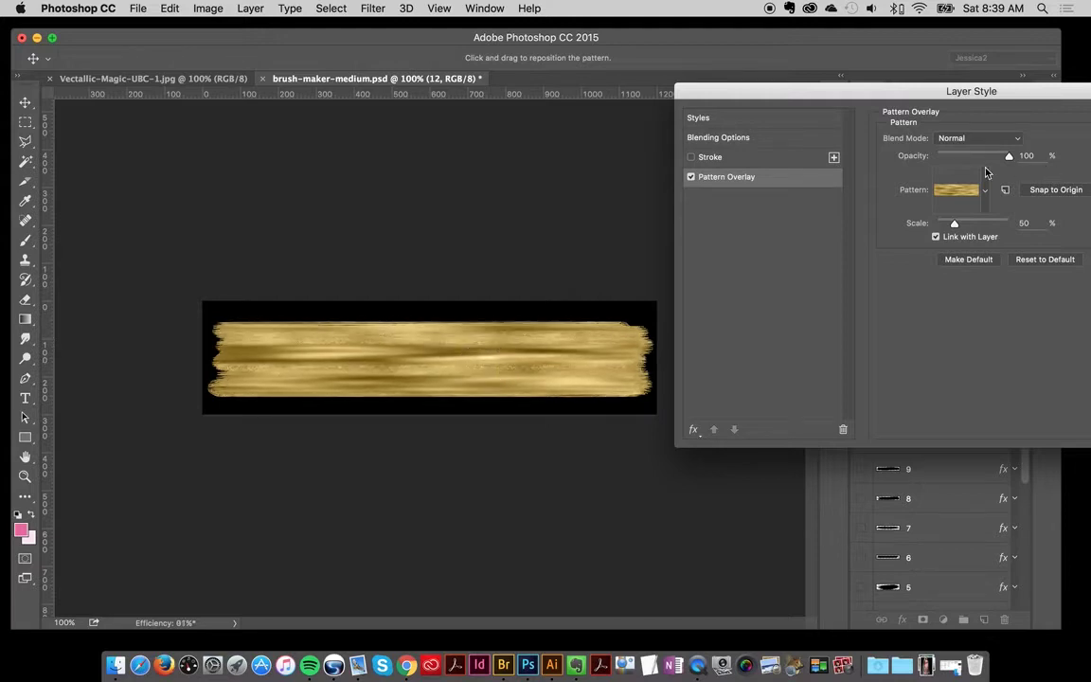
Switch to pattern 105 and drag it into place inside the gold stroke.
left_click(985, 189)
left_click(925, 529)
scroll(925, 526, "down", 3)
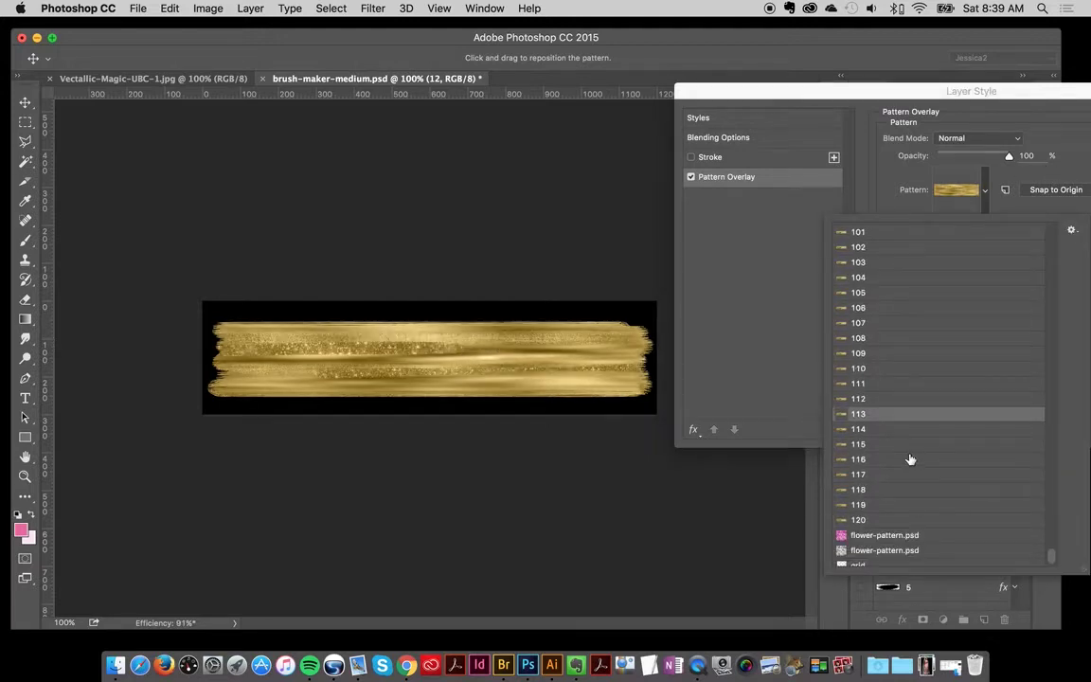
left_click(908, 458)
left_click(896, 300)
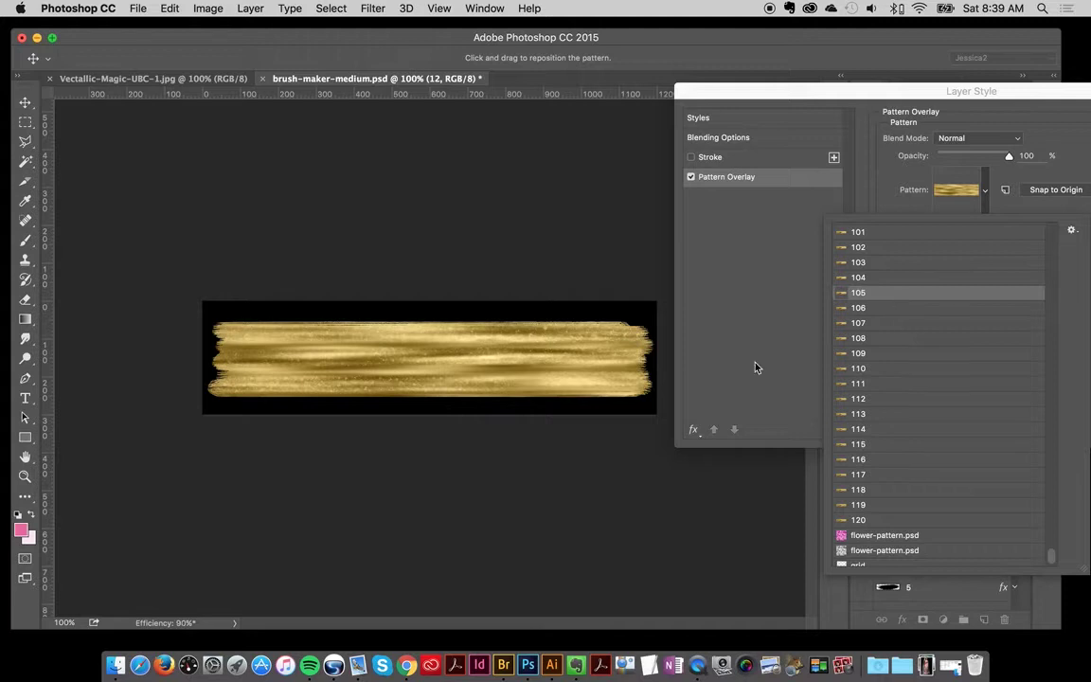
left_click_drag(402, 331, 423, 370)
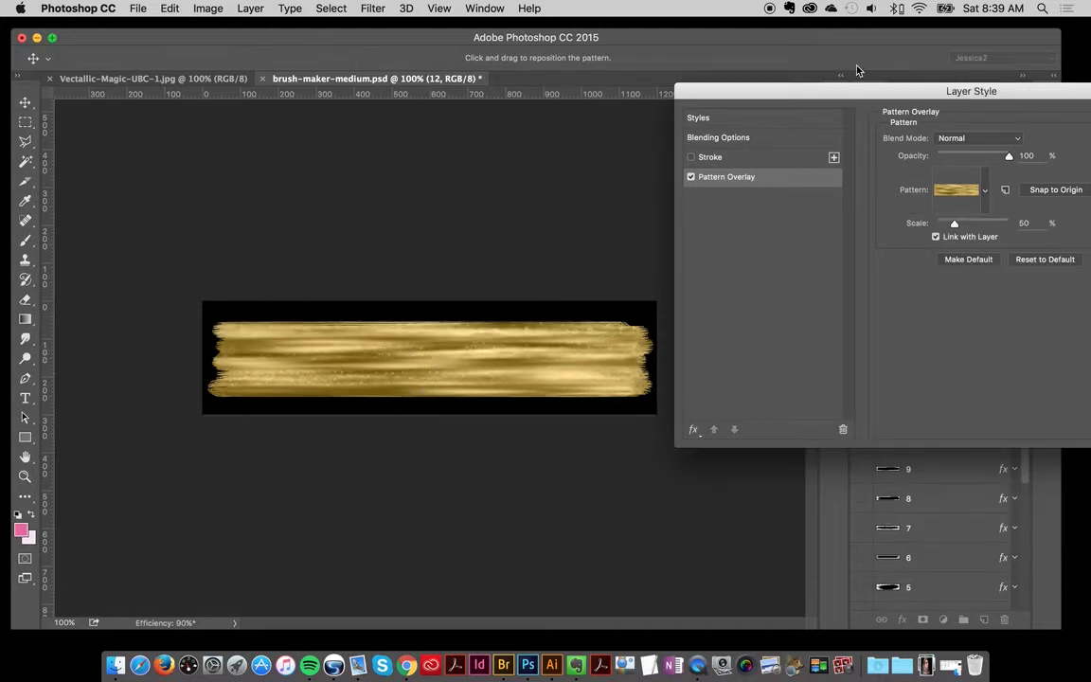
left_click_drag(763, 90, 451, 84)
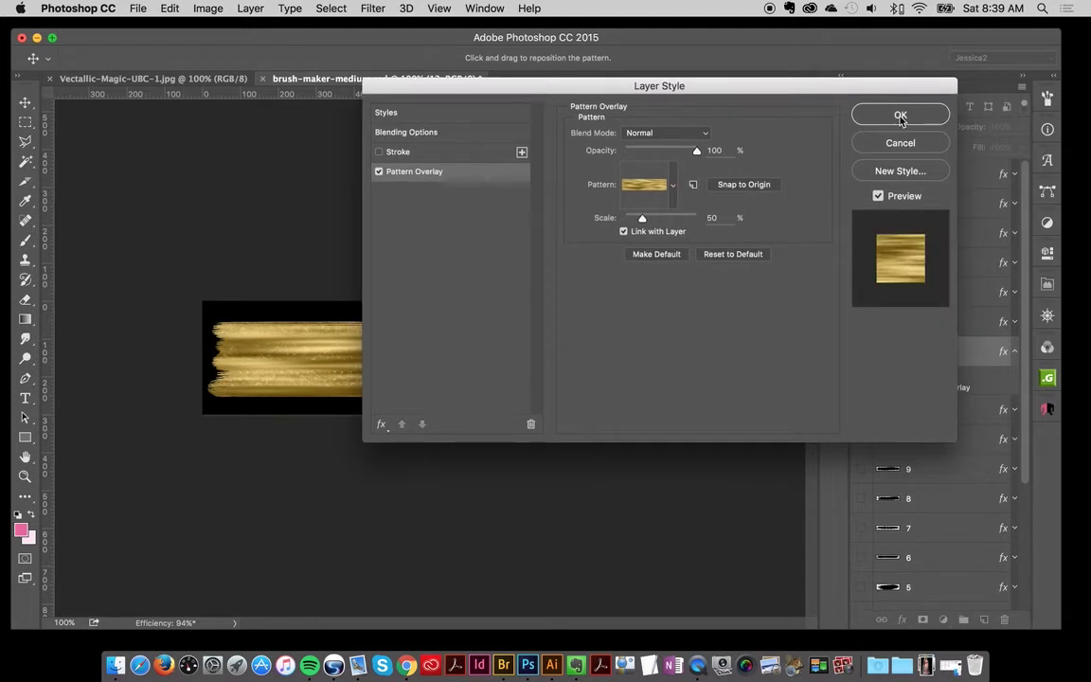
Commit the pattern overlay and add the gold stroke to the 'gold stroke samples' library.
left_click(901, 115)
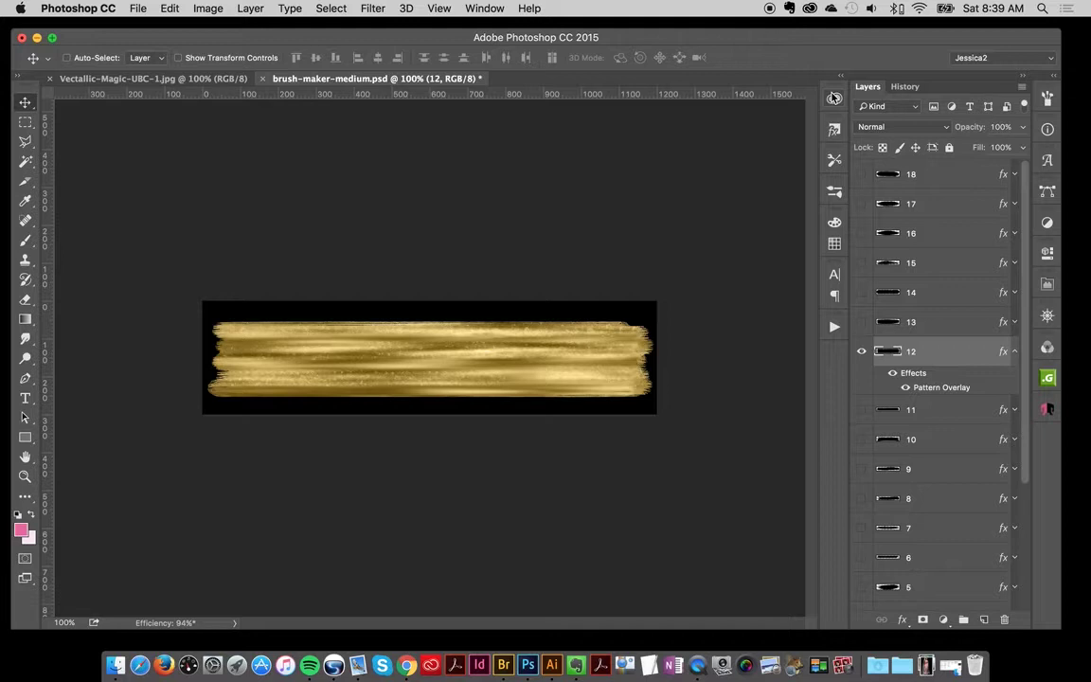
left_click(832, 218)
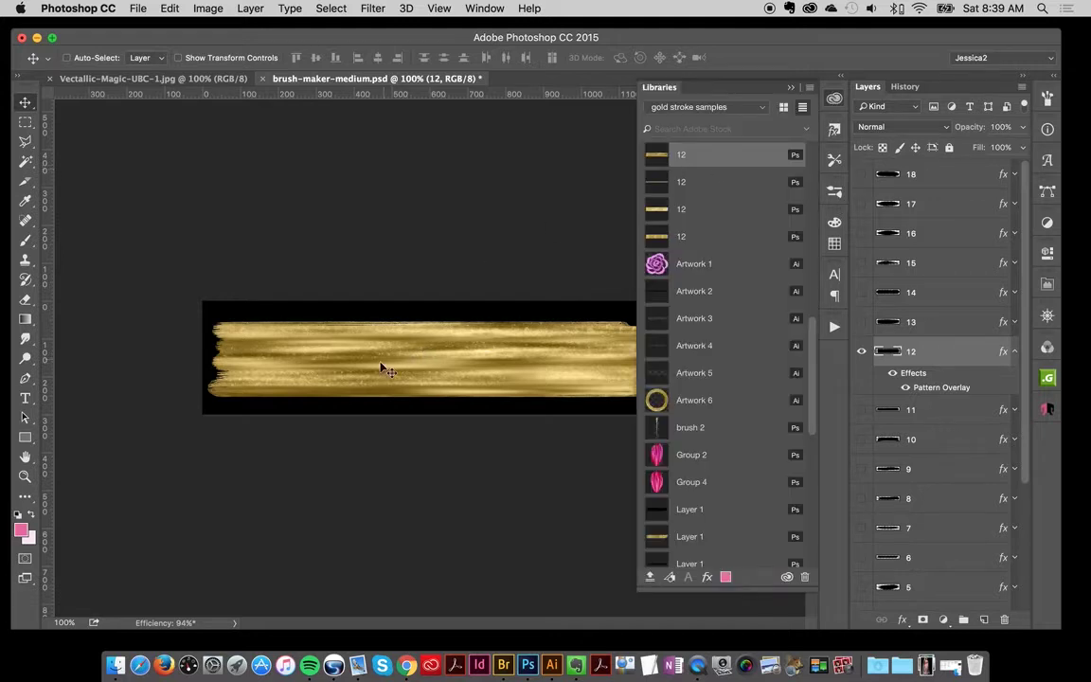
mouse_move(462, 325)
left_mouse_down()
mouse_move(530, 320)
mouse_move(720, 180)
left_mouse_up()
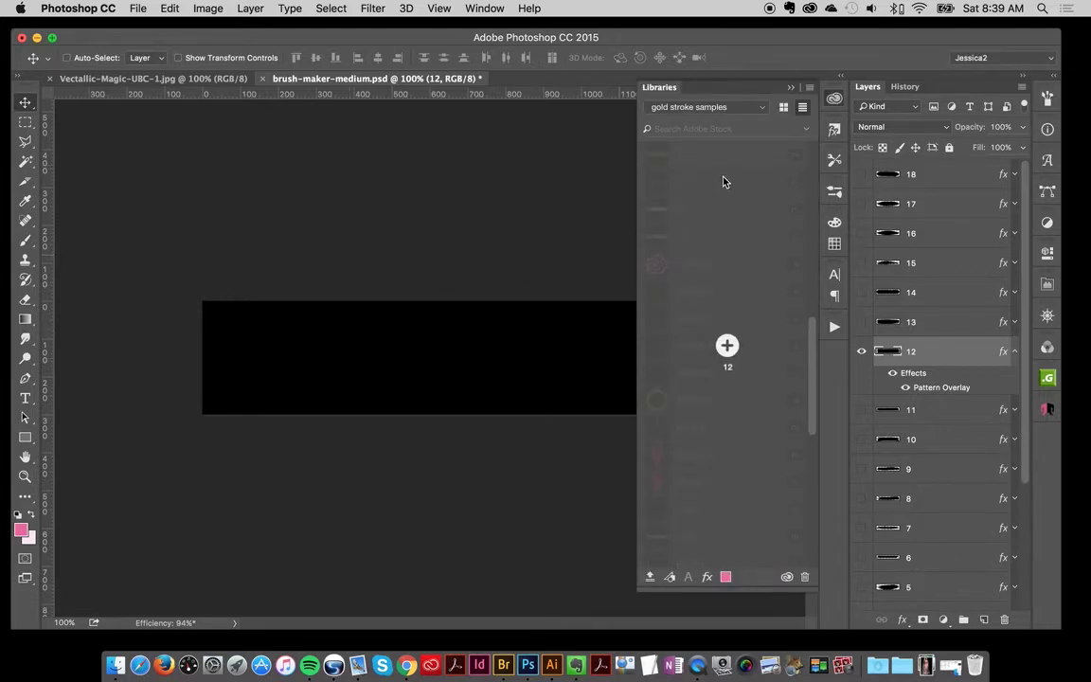
left_click(832, 100)
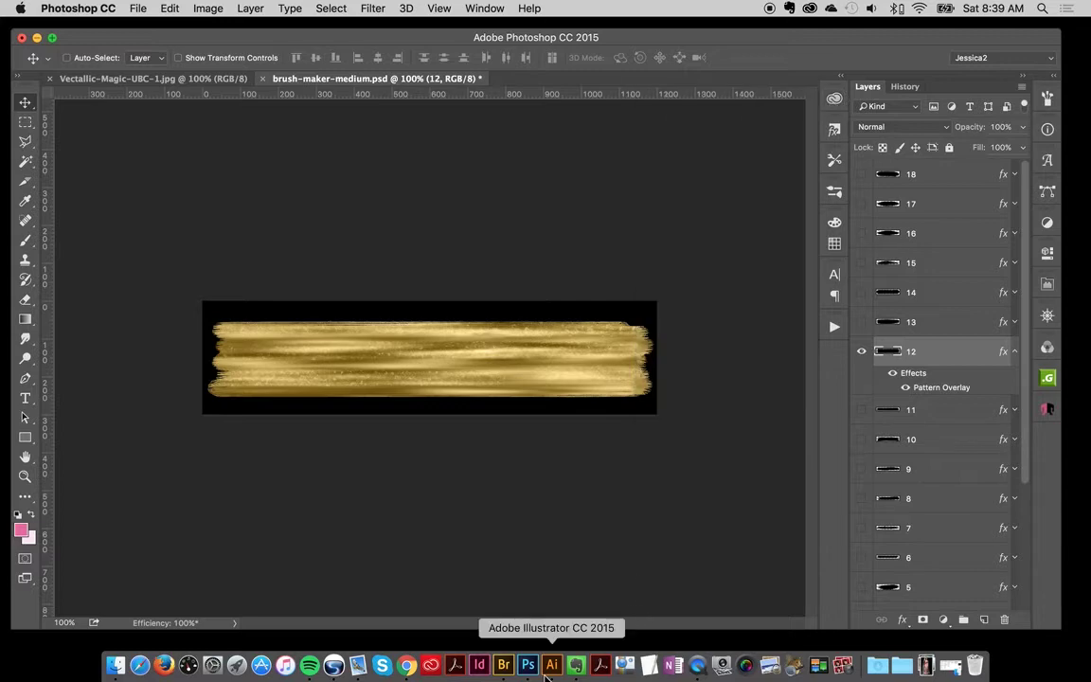
In Illustrator, place gold stroke 12 from the library and attempt an art brush from it.
left_click(549, 668)
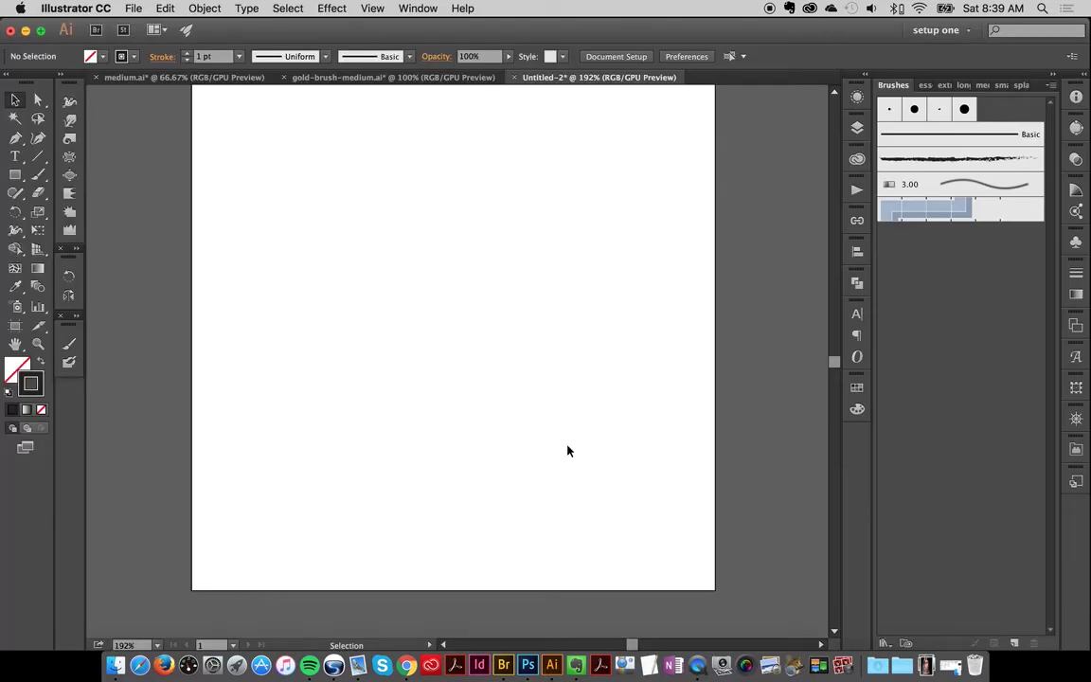
left_click(857, 159)
mouse_move(707, 339)
left_mouse_down()
mouse_move(363, 320)
mouse_move(587, 322)
mouse_move(900, 287)
left_mouse_up()
left_click(478, 175)
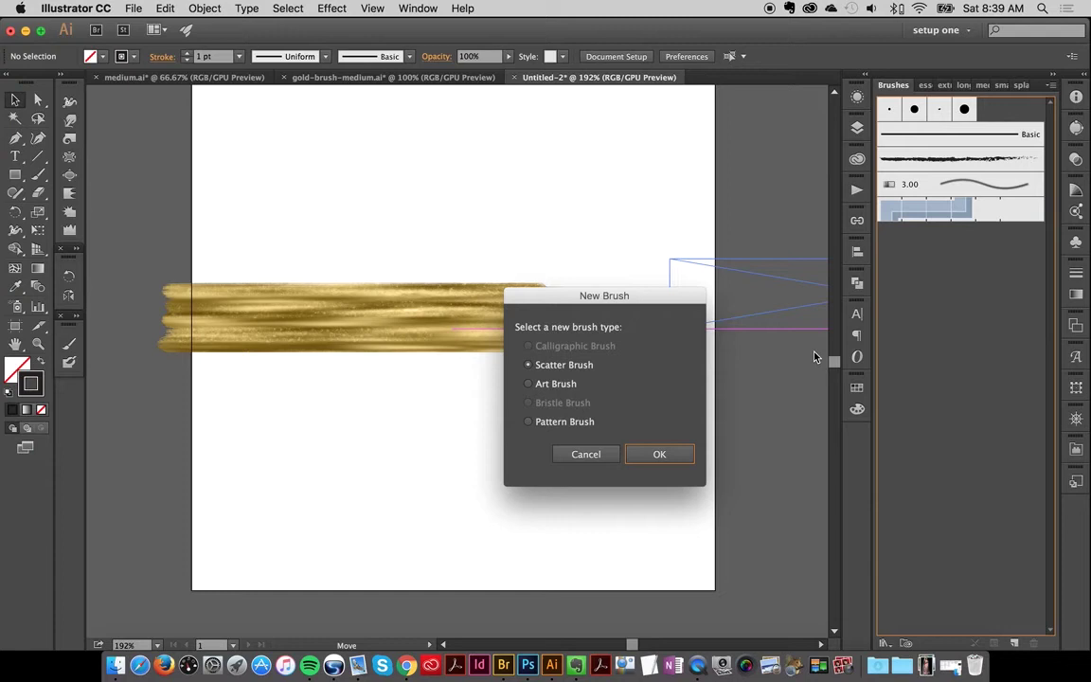
left_click(562, 389)
left_click(646, 456)
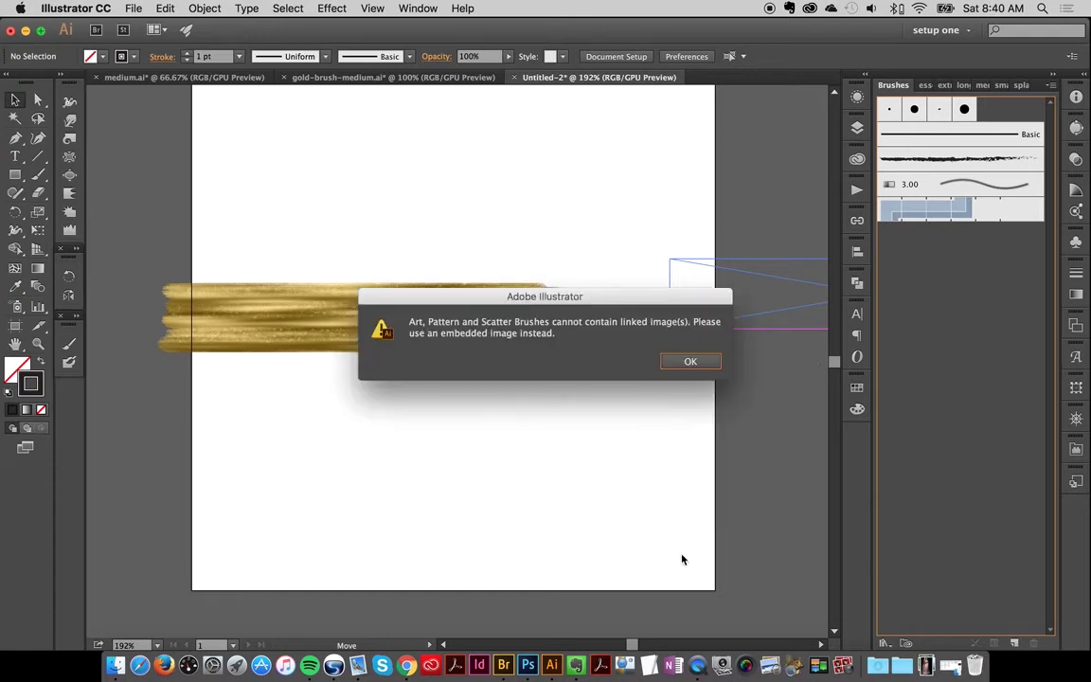
left_click(692, 364)
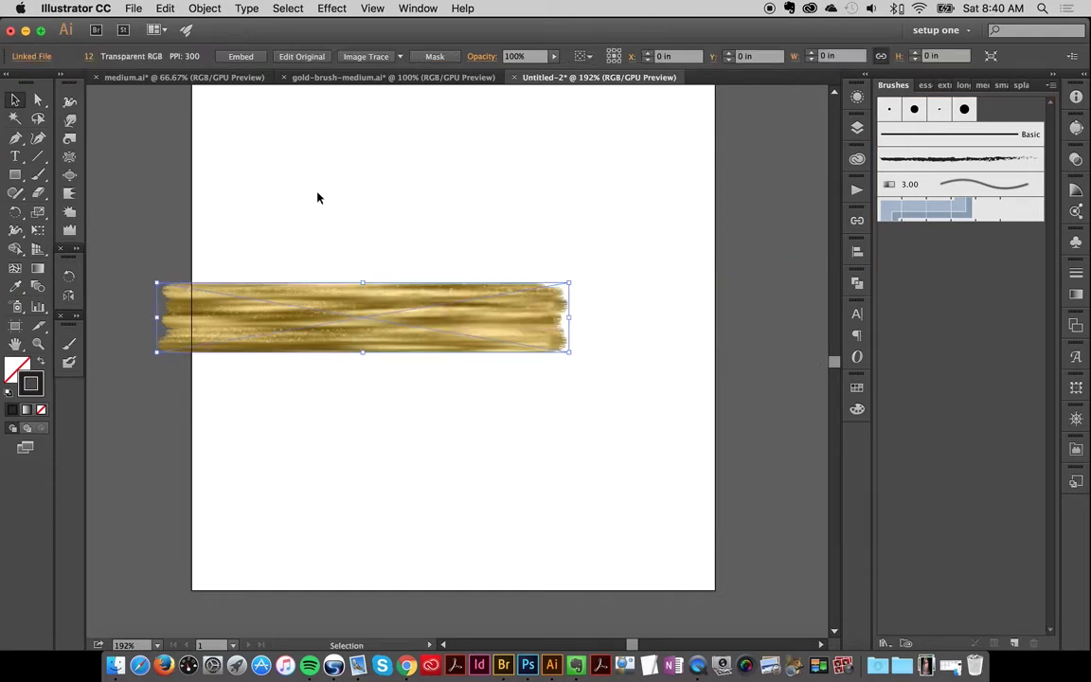
Embed the gold image, make it an art brush, and delete the image from the artboard.
left_click(240, 55)
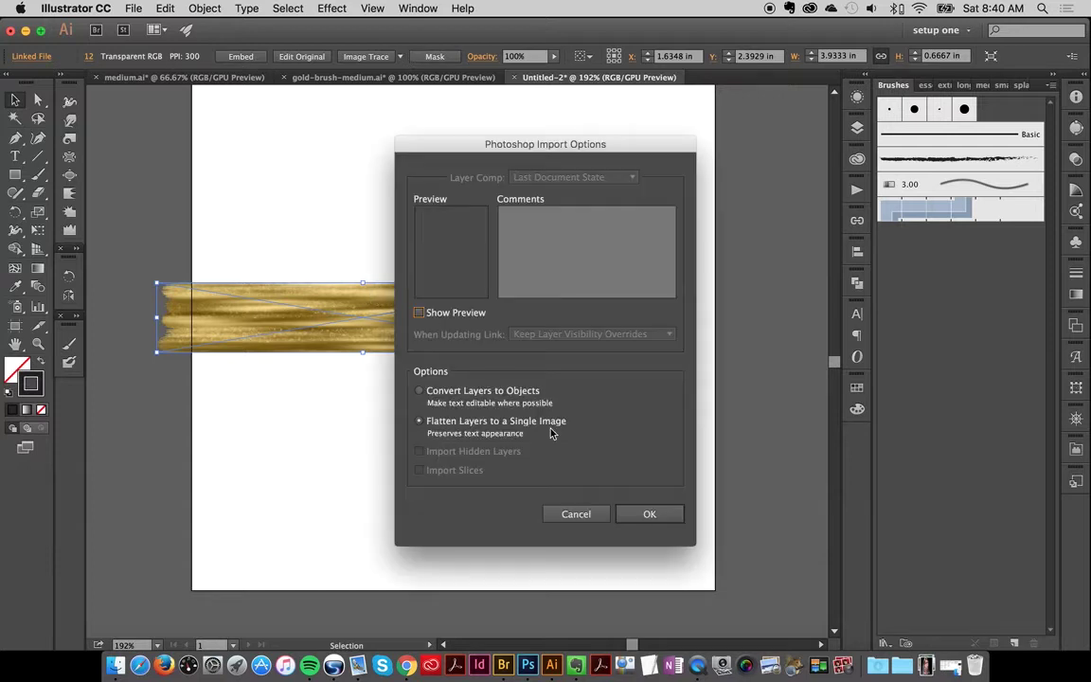
left_click(650, 512)
left_click_drag(404, 310, 1038, 300)
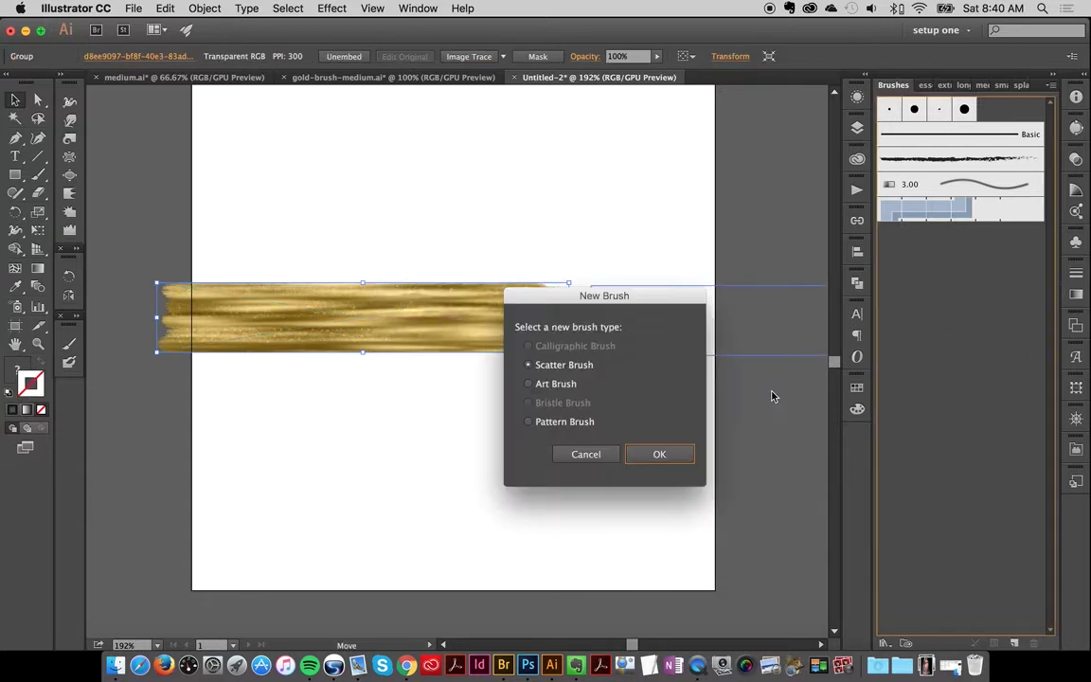
left_click(545, 382)
left_click(653, 453)
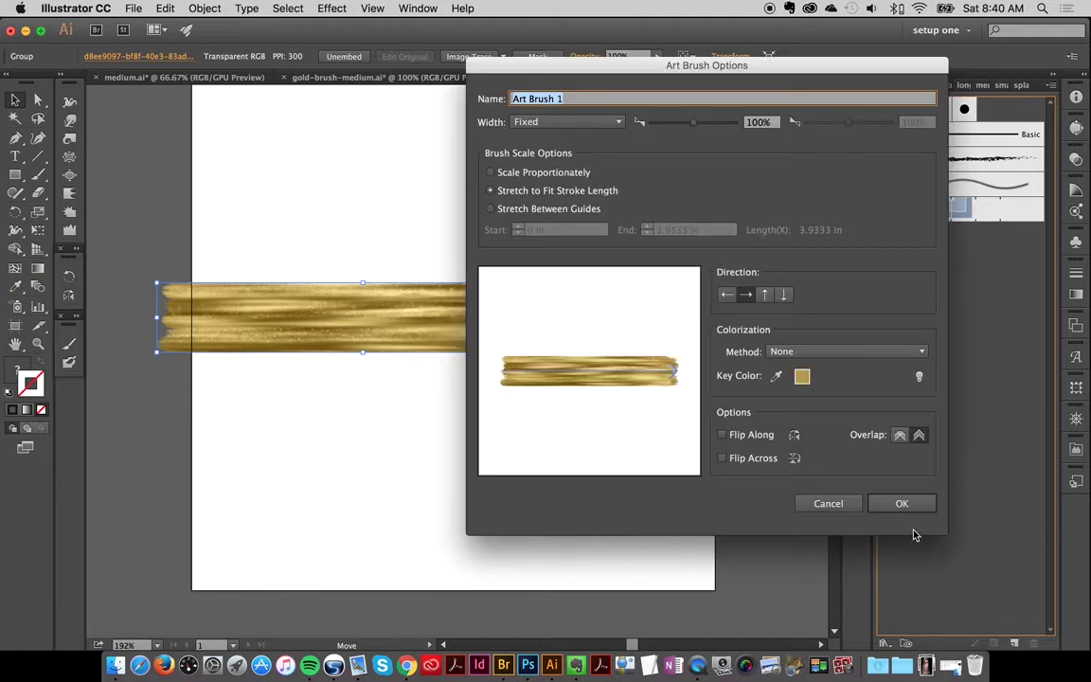
left_click(900, 503)
key("Delete")
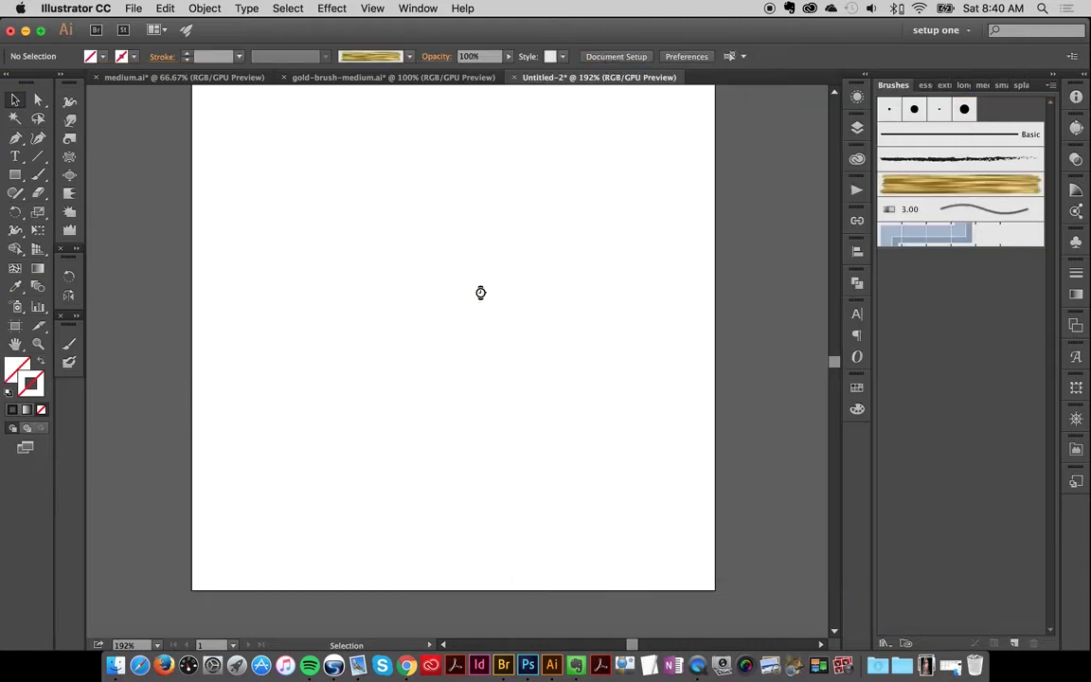
Drag the 12-110 gold and purple sample strokes from medium.ai onto the Untitled-2 artboard.
left_click(159, 76)
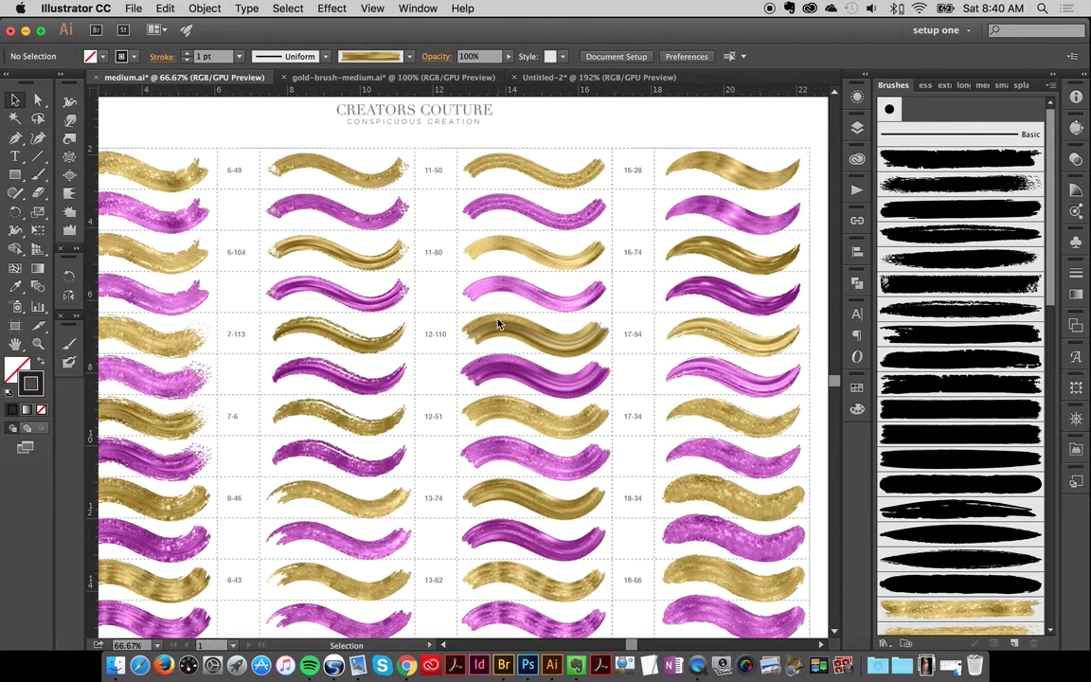
scroll(493, 323, "down", 2)
left_click(557, 367)
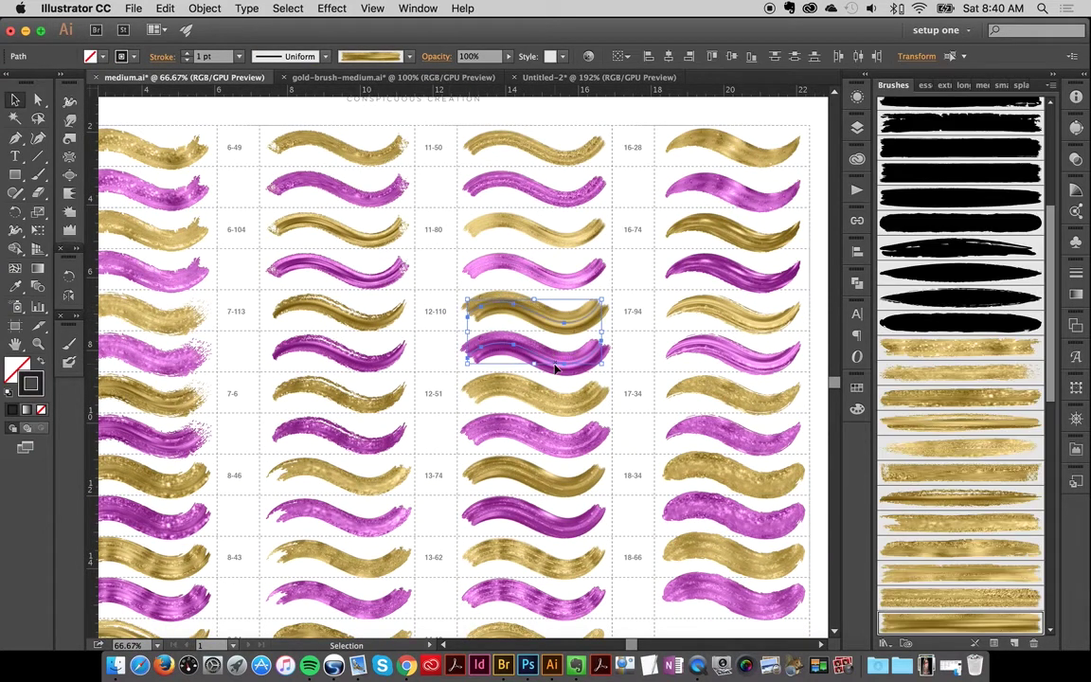
left_click_drag(557, 368, 588, 180)
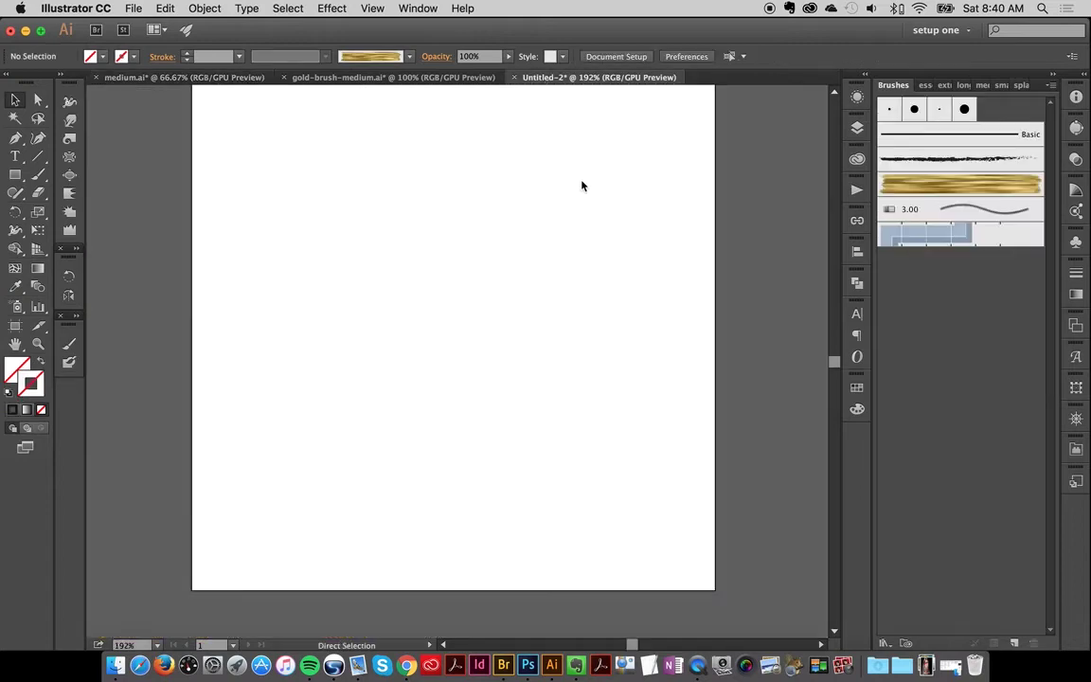
left_click_drag(589, 180, 583, 183)
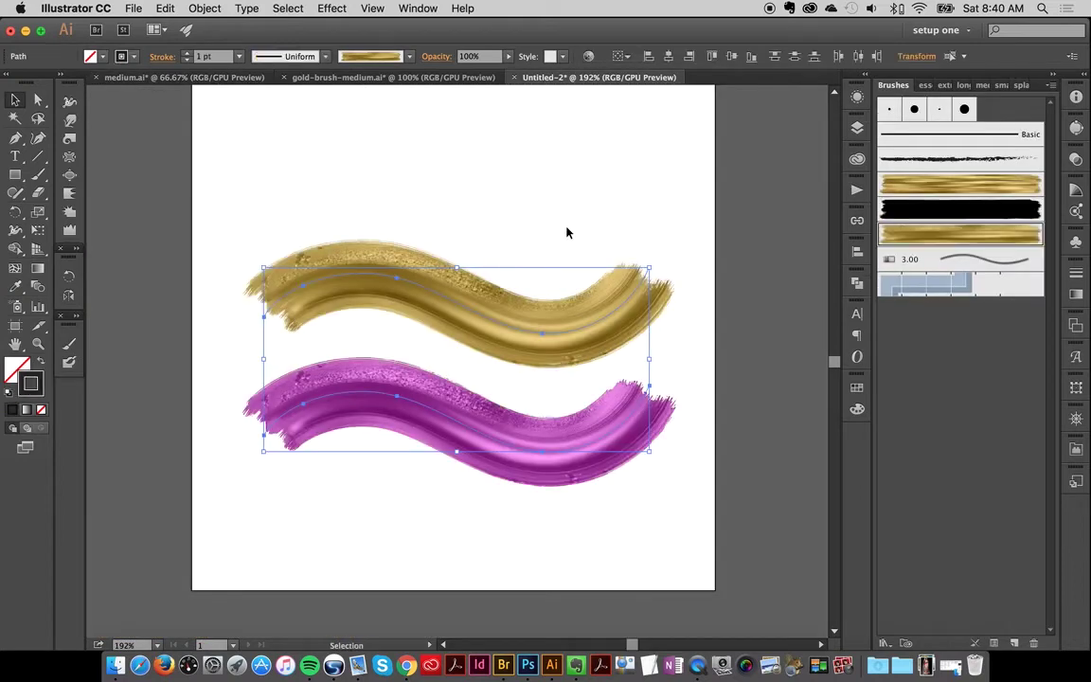
Apply the new gold art brush to the gold wavy stroke.
left_click(690, 294)
left_click(422, 299)
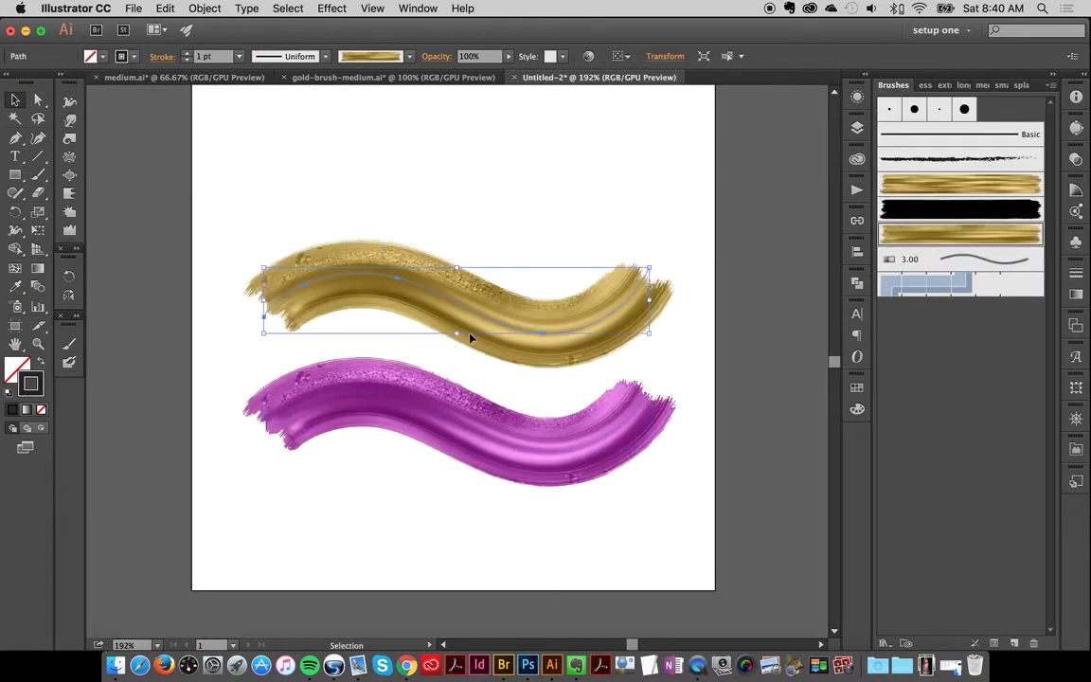
left_click(943, 189)
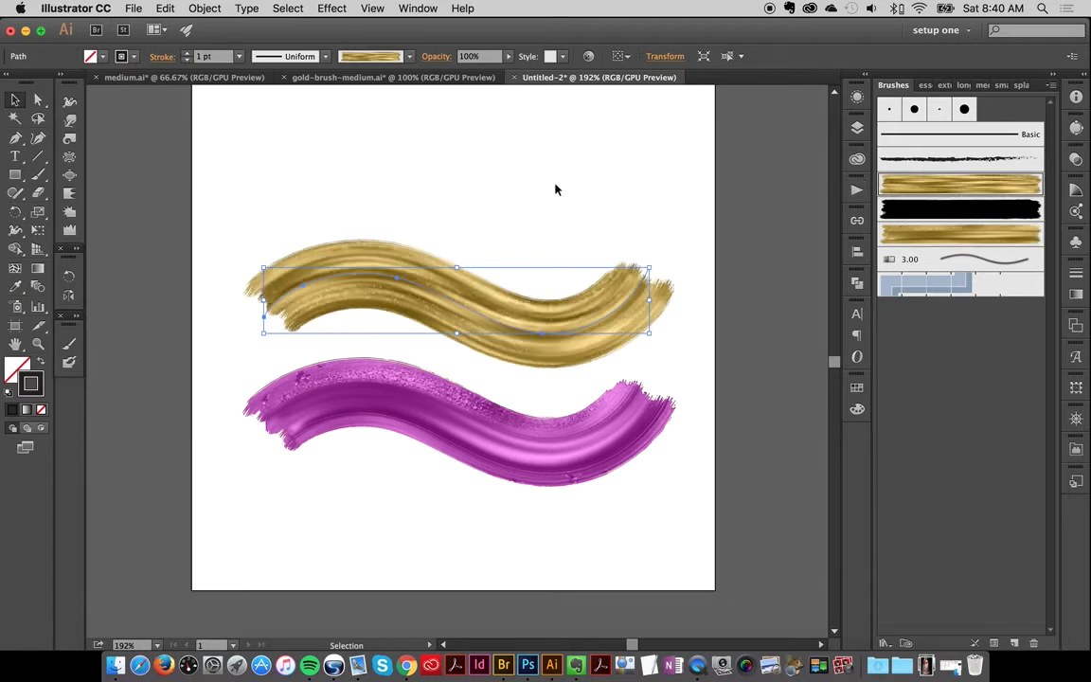
Set the purple stroke's brushed stroke to the new gold art brush in Appearance.
left_click(439, 390)
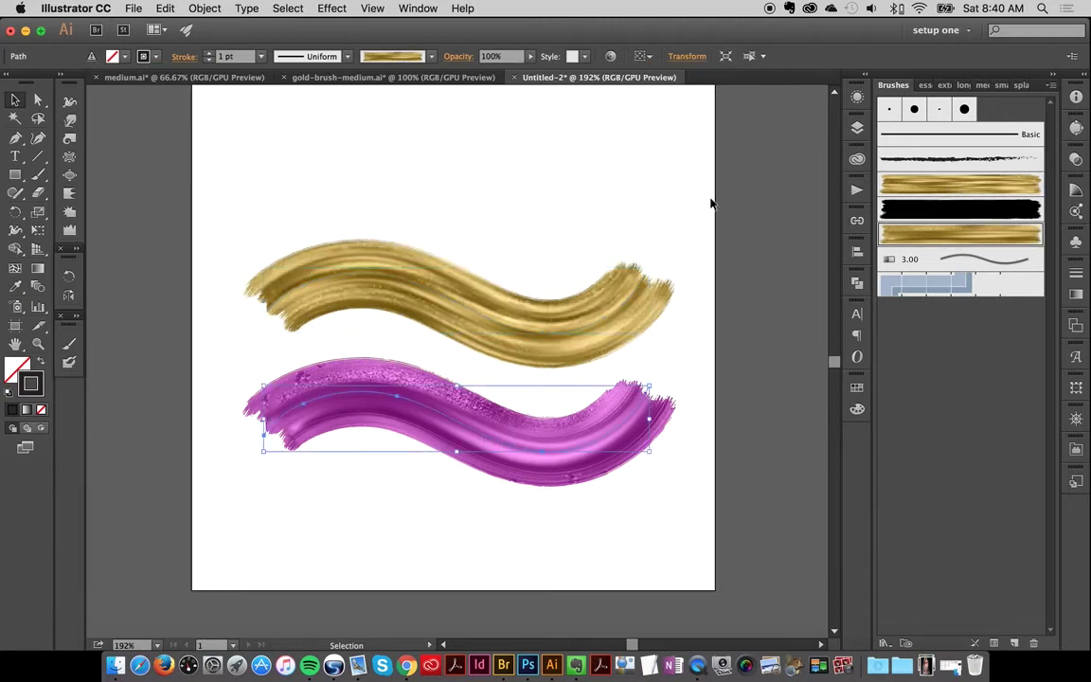
left_click(858, 99)
left_click(802, 182)
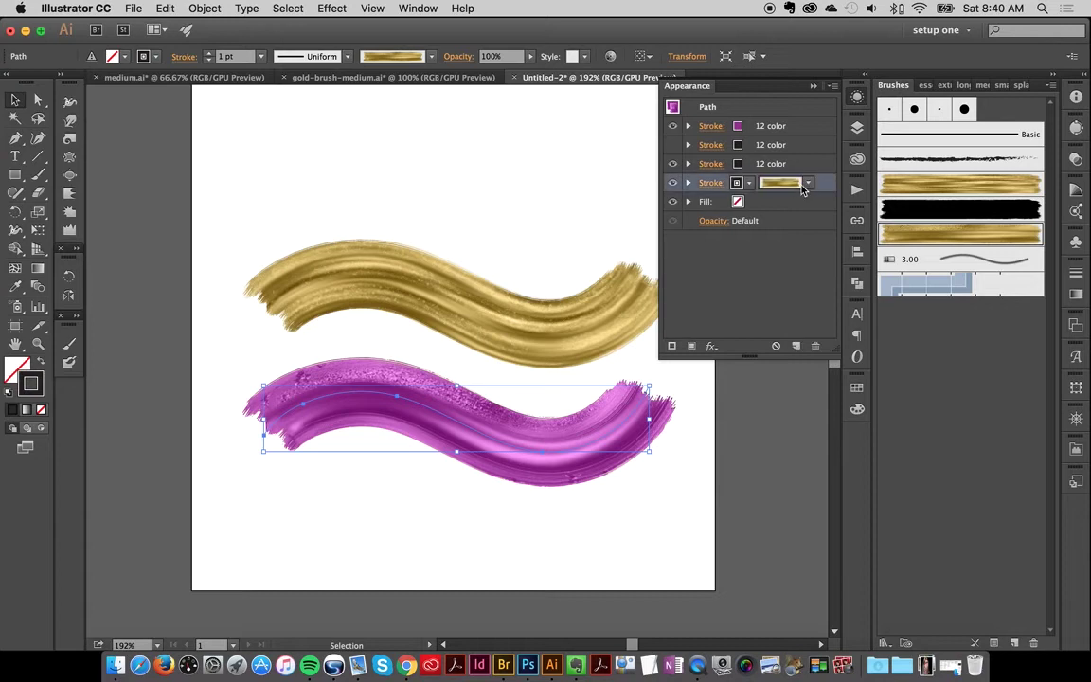
left_click(807, 183)
scroll(711, 232, "down", 2)
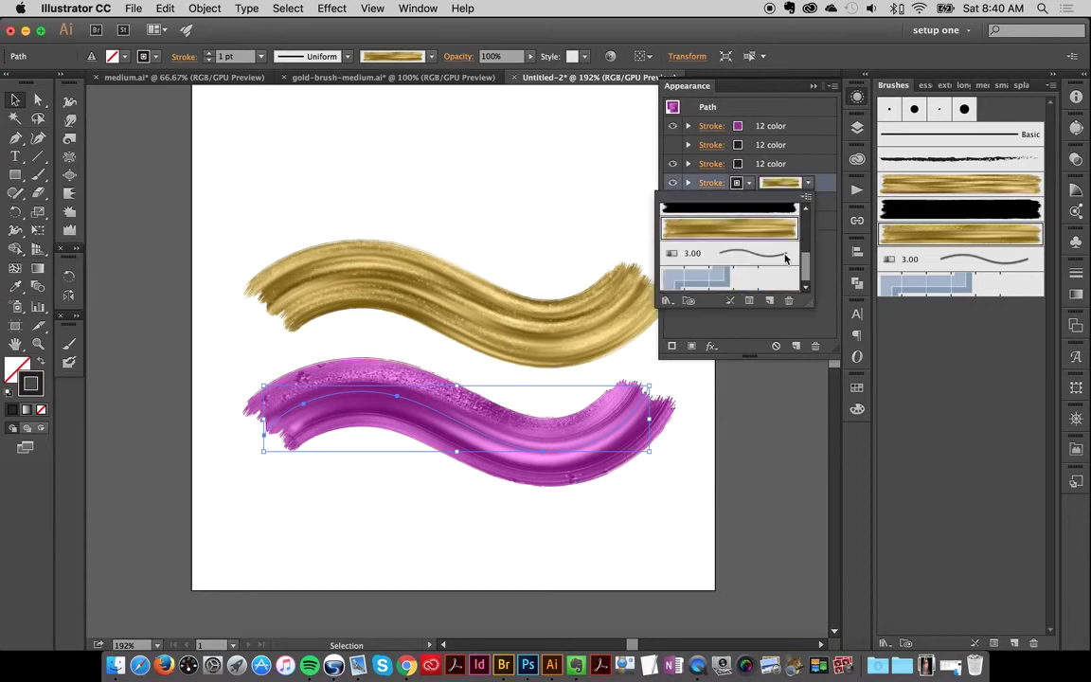
left_click(936, 181)
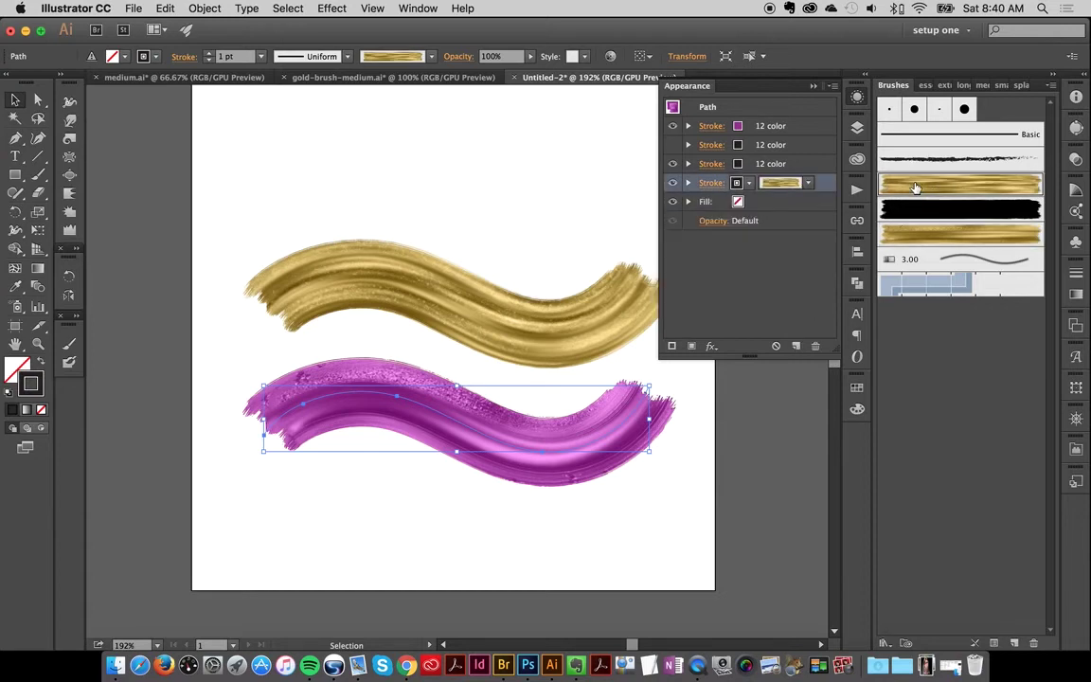
left_click(771, 87)
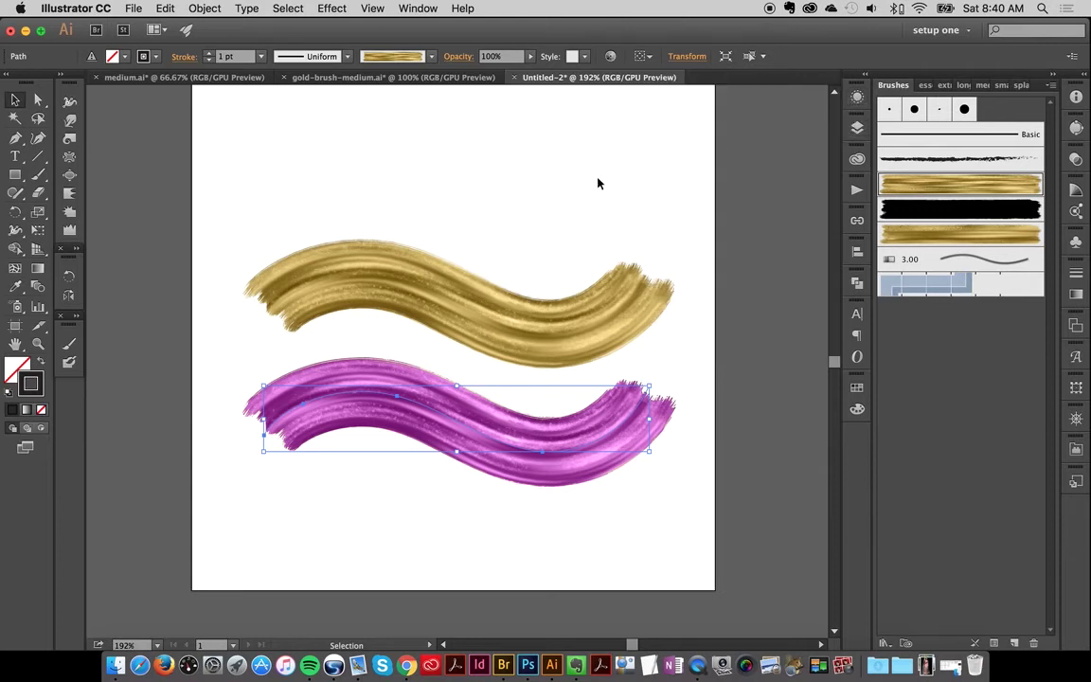
left_click(631, 181)
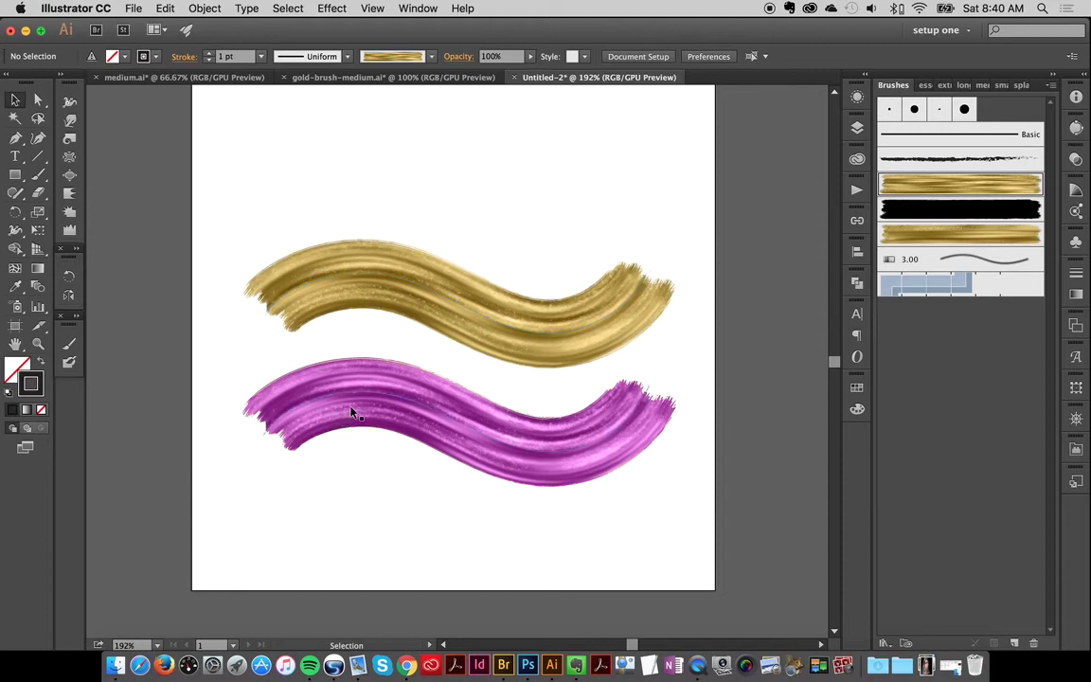
Change the purple stroke's top Stroke colour to green, then select both strokes.
mouse_move(421, 163)
left_mouse_down()
mouse_move(602, 512)
mouse_move(654, 505)
left_mouse_up()
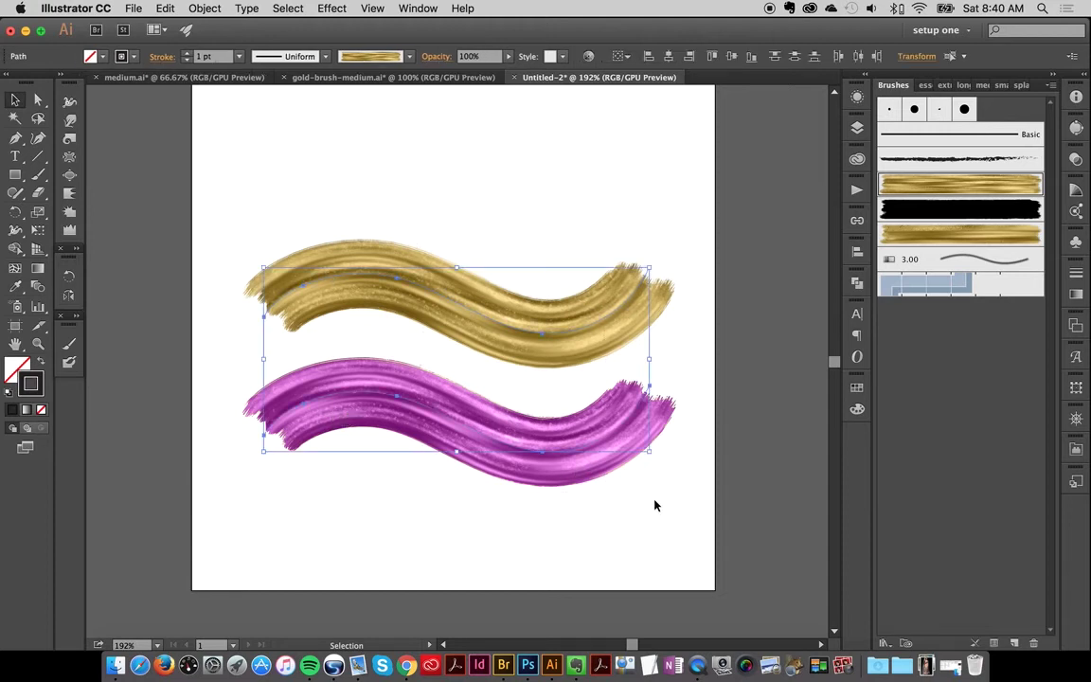
left_click(384, 391)
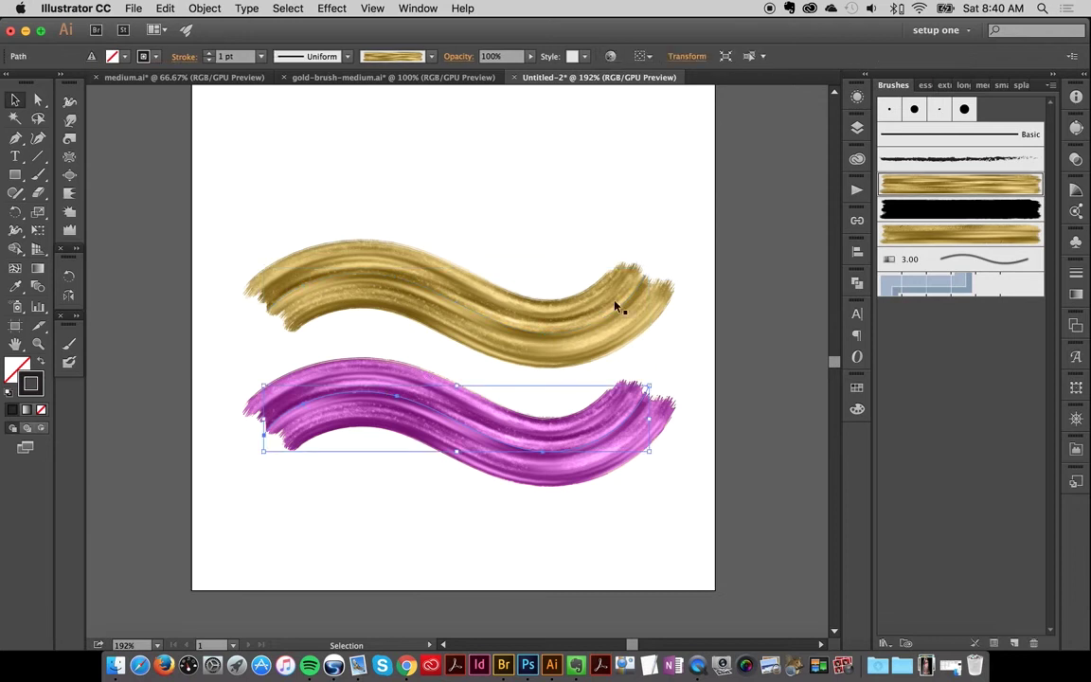
key("shift+F6")
left_click(770, 126)
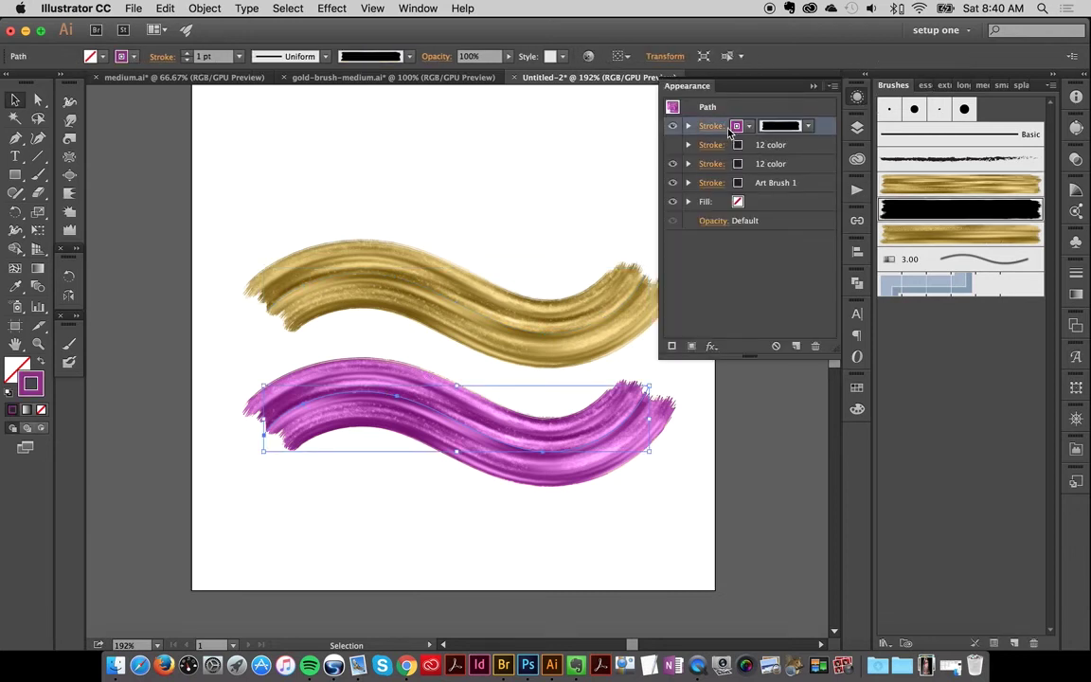
left_click(649, 162)
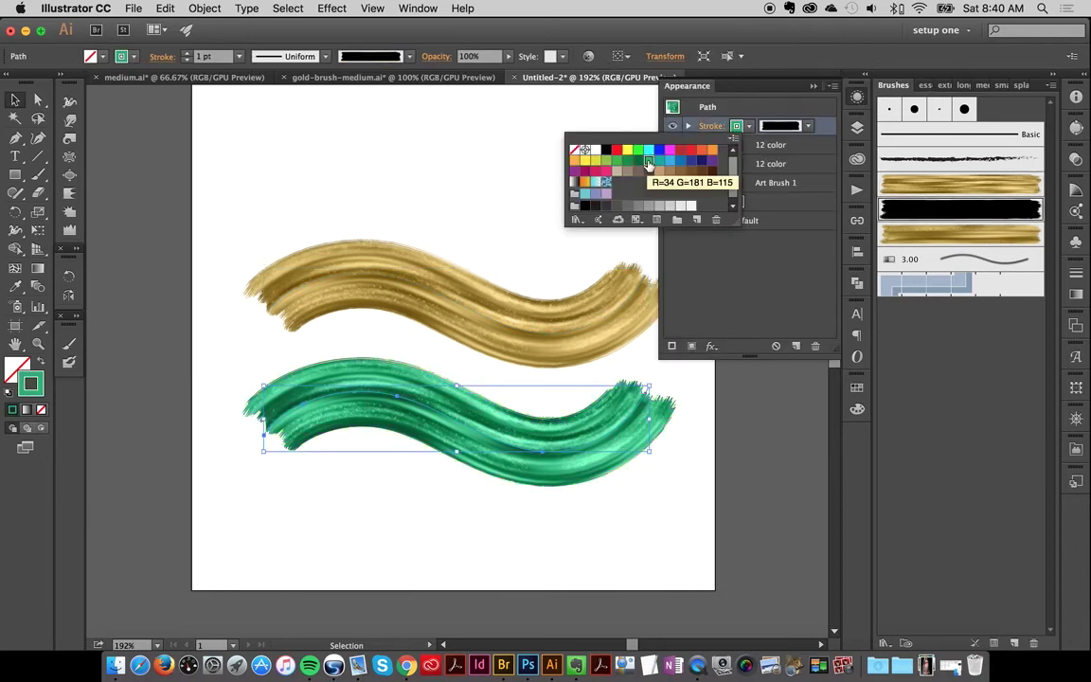
left_click(769, 93)
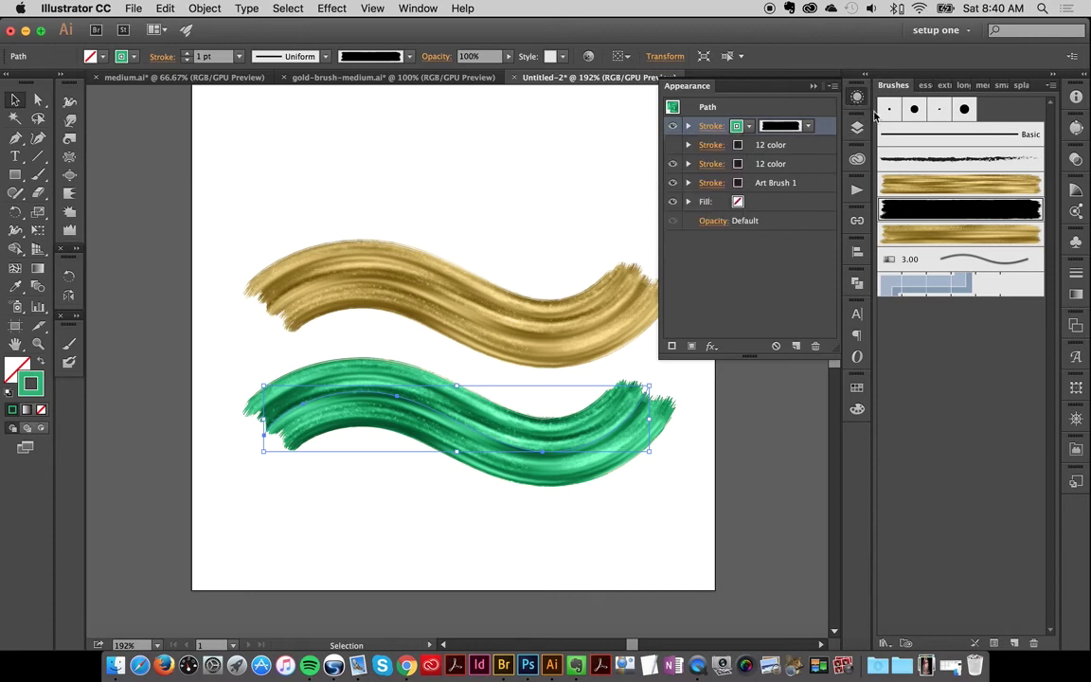
left_click(860, 96)
left_click_drag(377, 168, 582, 534)
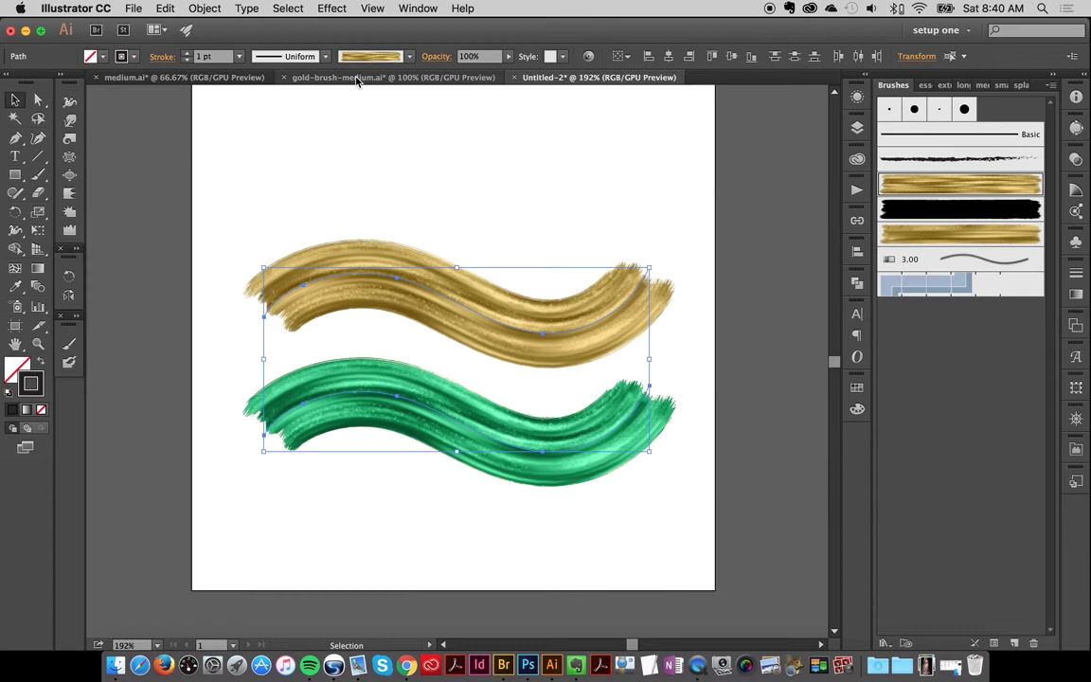
Paste the gold and green strokes into gold-brush-medium.ai's top-left cell and deselect.
left_click(322, 76)
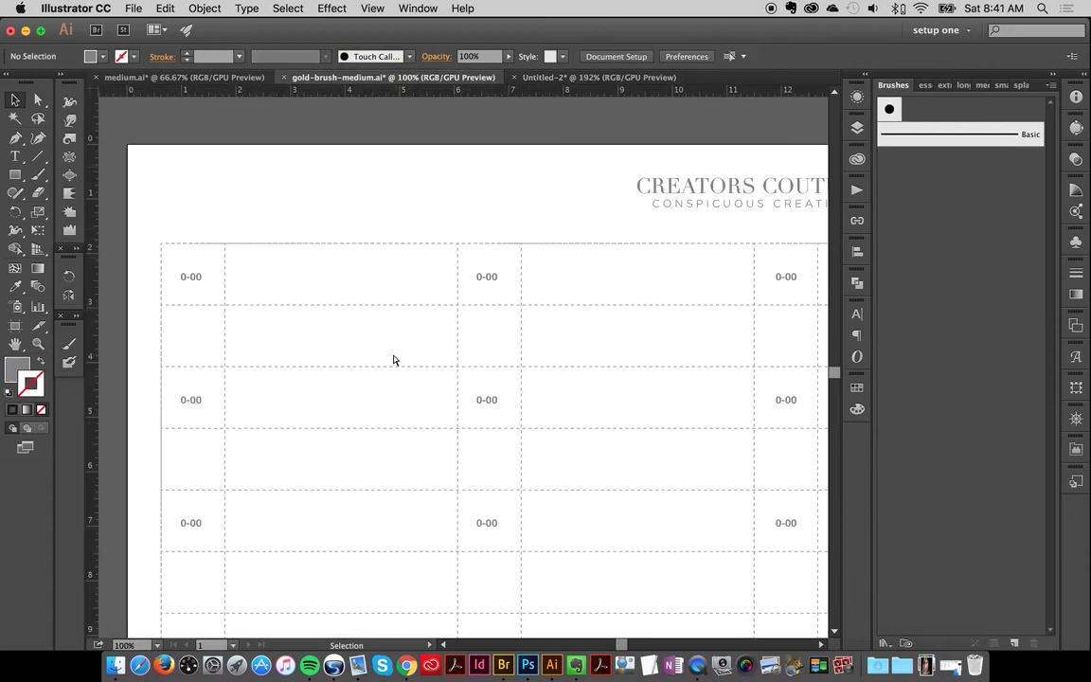
key("a")
left_click_drag(493, 369, 339, 287)
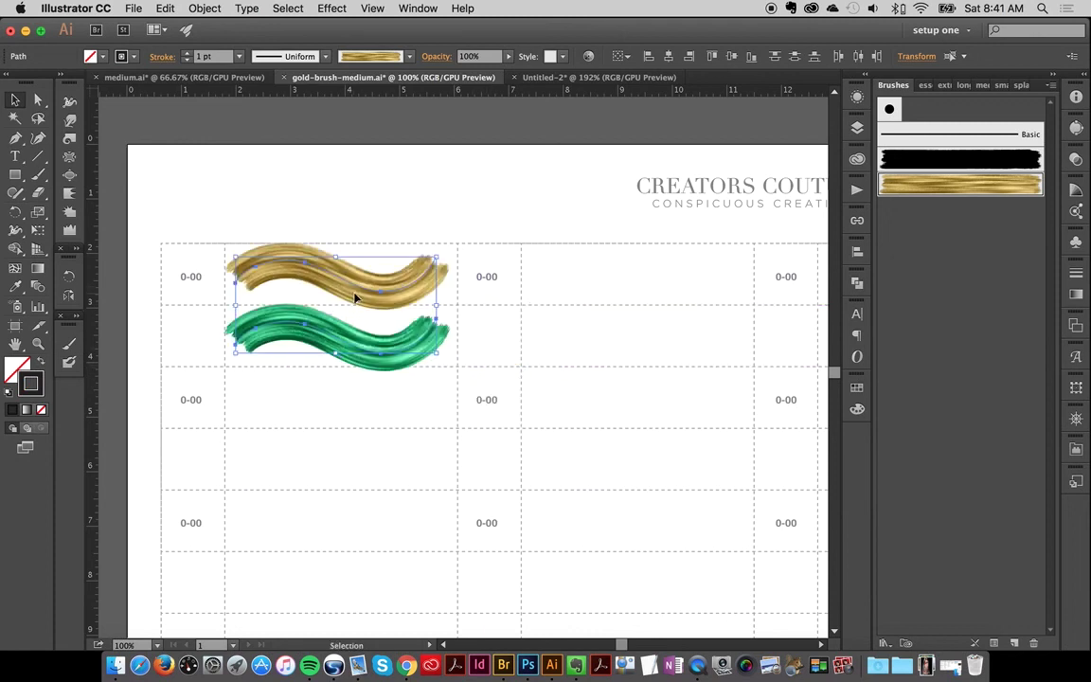
left_click(368, 188)
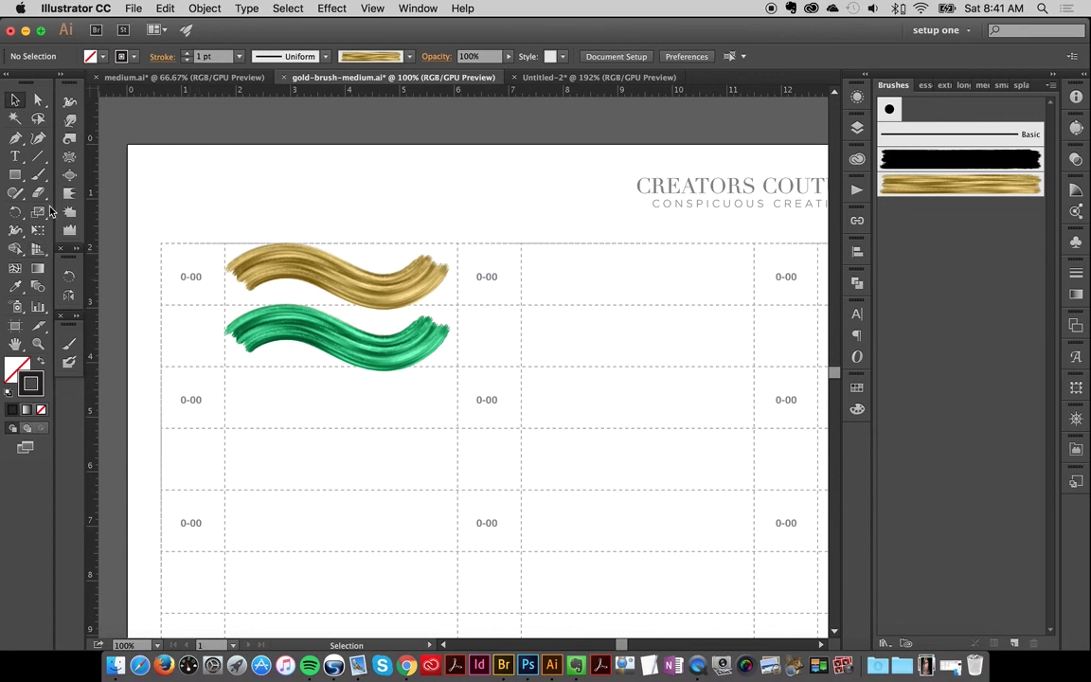
left_click(15, 157)
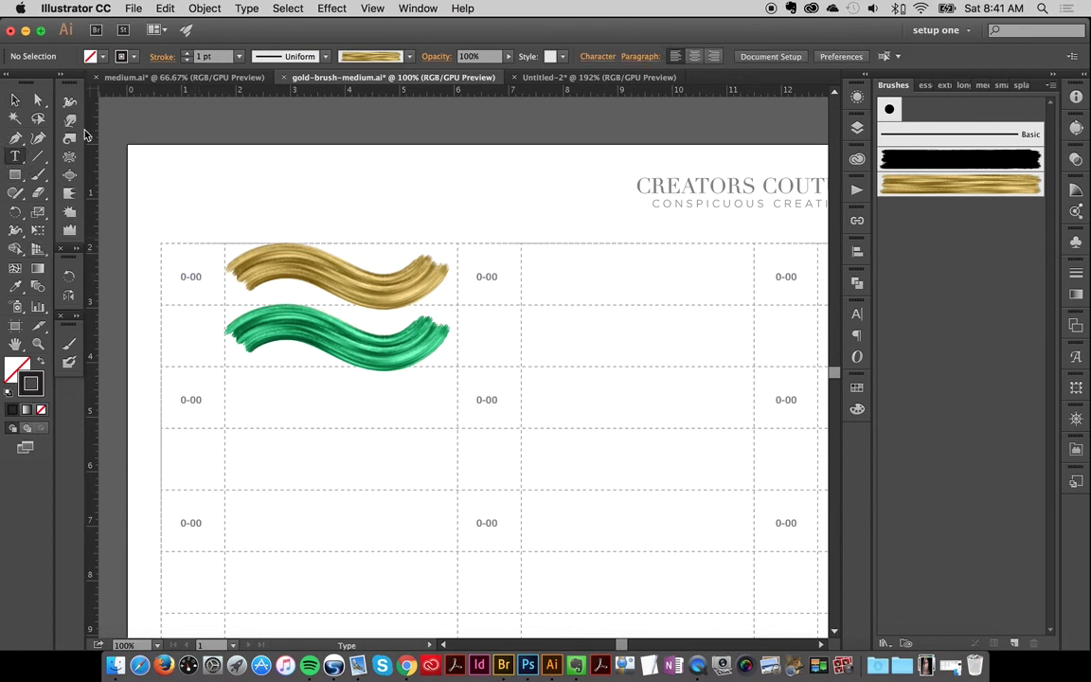
left_click(13, 102)
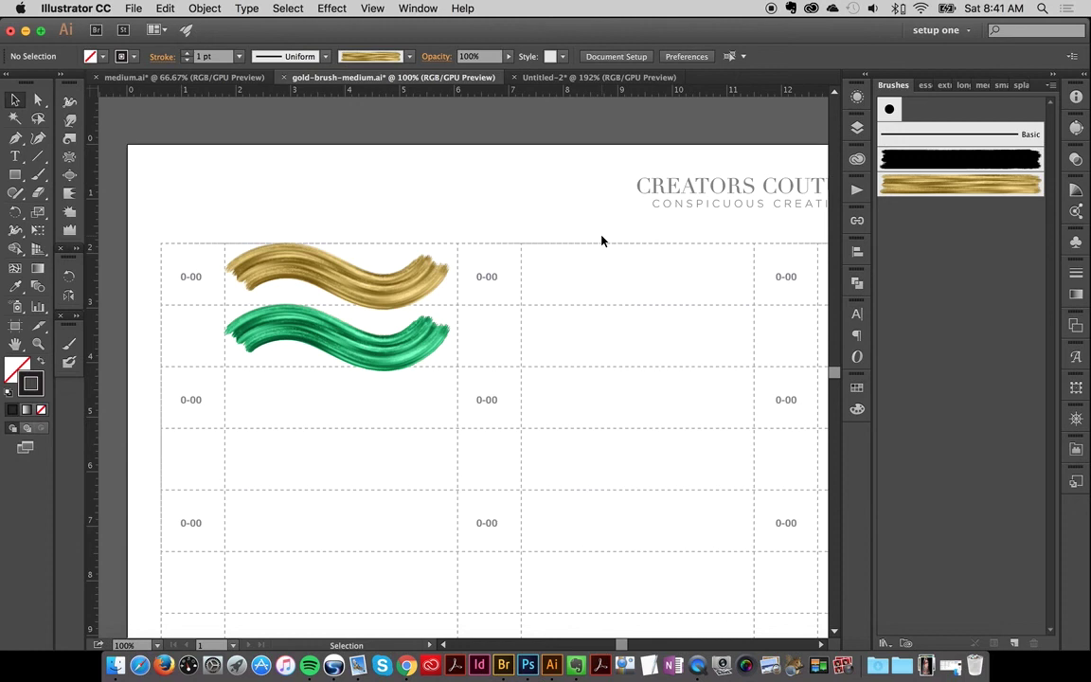